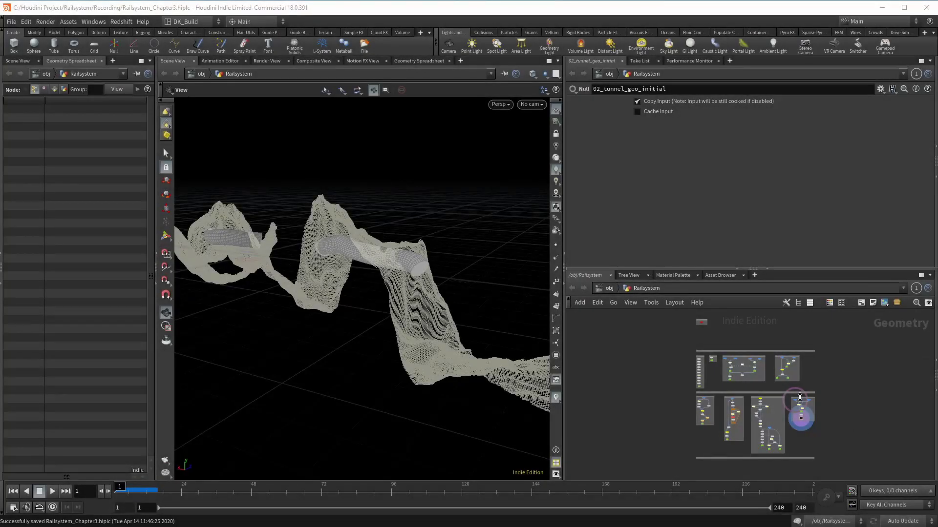
Step: Turn off the template display of the object_merge10 node that loads 01_initial_partial_terrain
scroll(799, 396, up, 6)
click(800, 424)
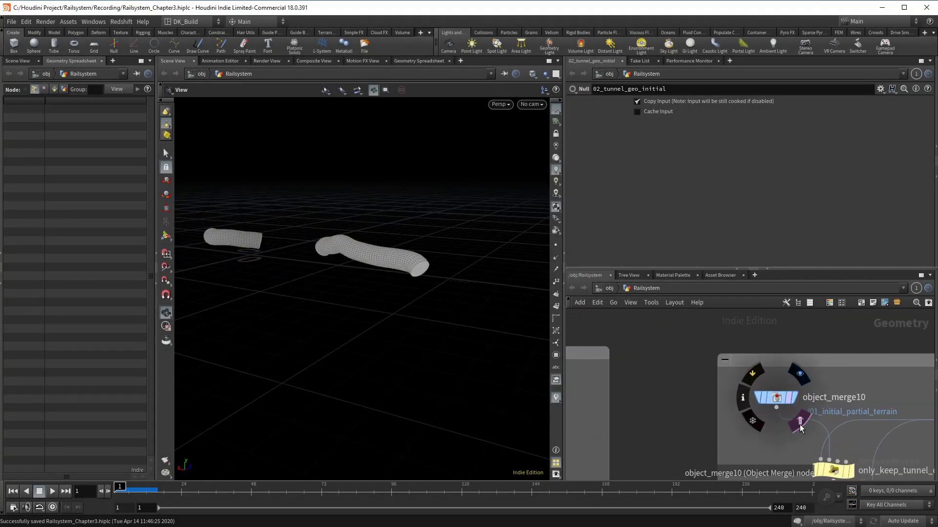
scroll(768, 448, down, 5)
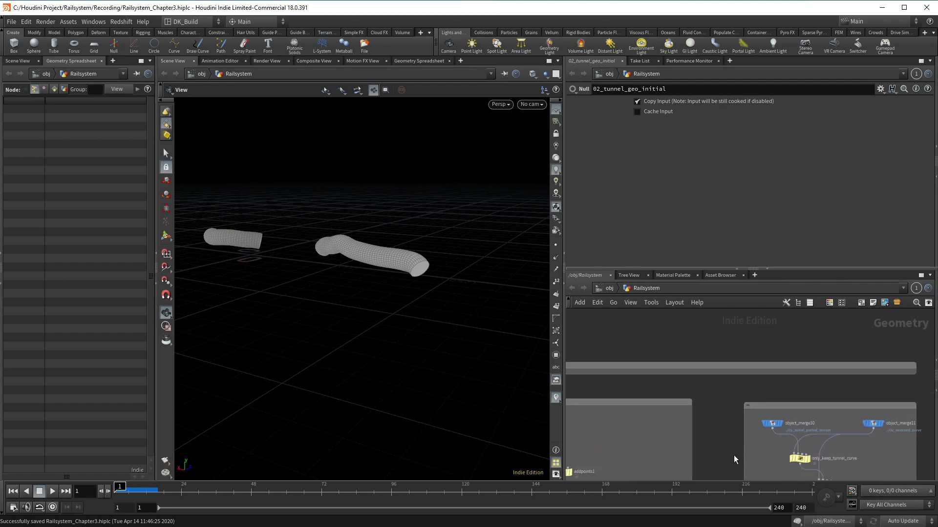
Step: Add an Object Merge node below the Chapter 3 divider and colour it blue
middle_drag(734, 456, 879, 327)
scroll(860, 340, down, 8)
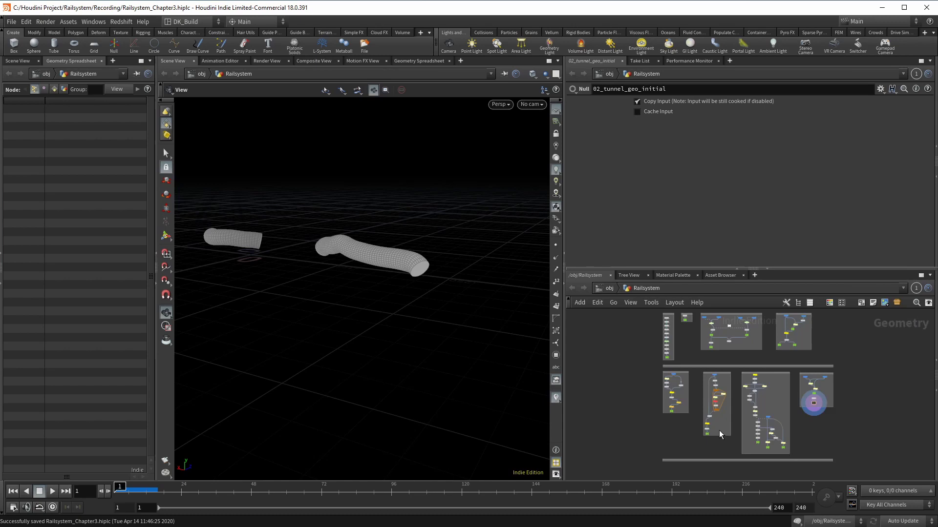
scroll(719, 430, up, 6)
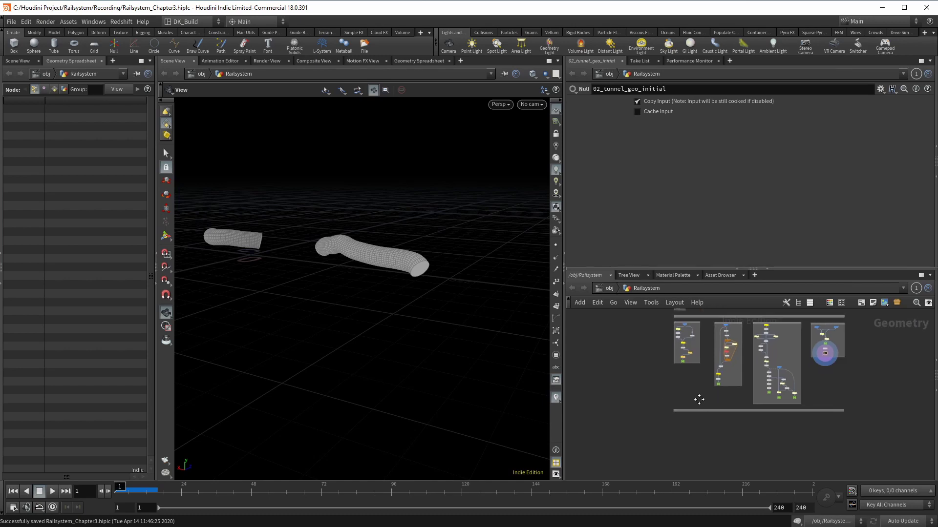
middle_drag(707, 392, 702, 387)
key(Tab)
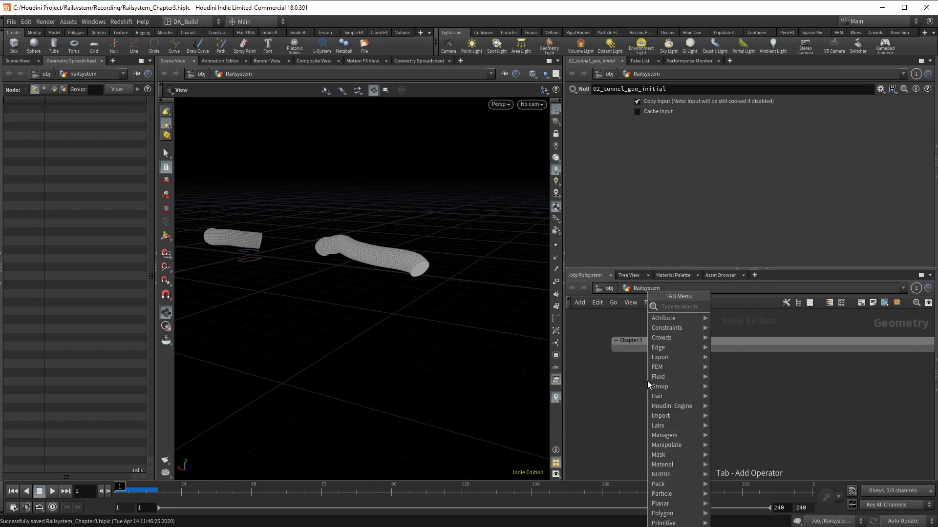
text(obj)
key(Return)
click(674, 398)
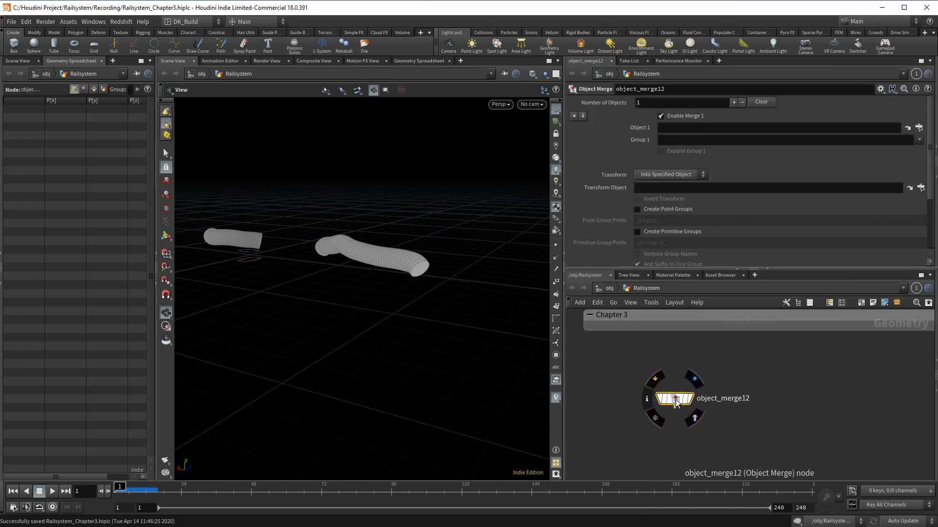
key(c)
click(874, 450)
Step: Display the object_merge12 node and load 01_selected_Terrain into it with a relative path
mouse_move(689, 402)
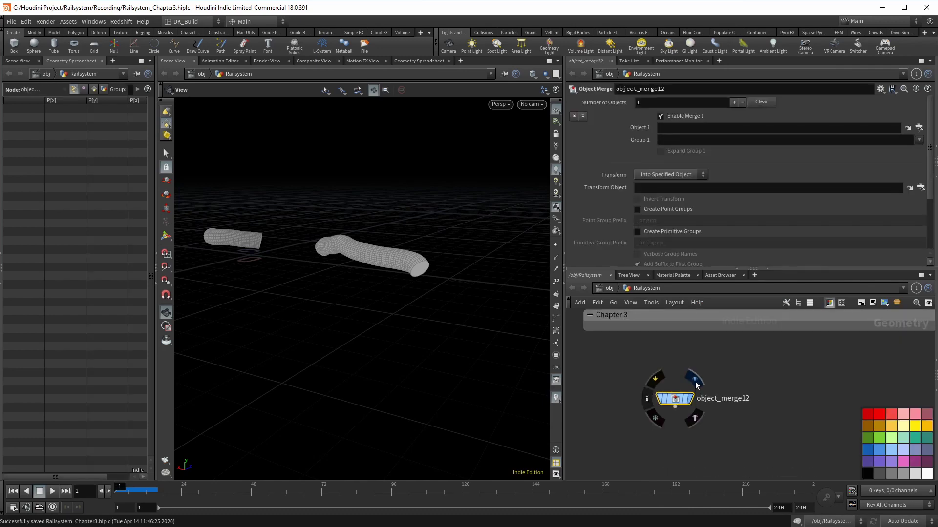
click(695, 385)
click(918, 128)
click(920, 127)
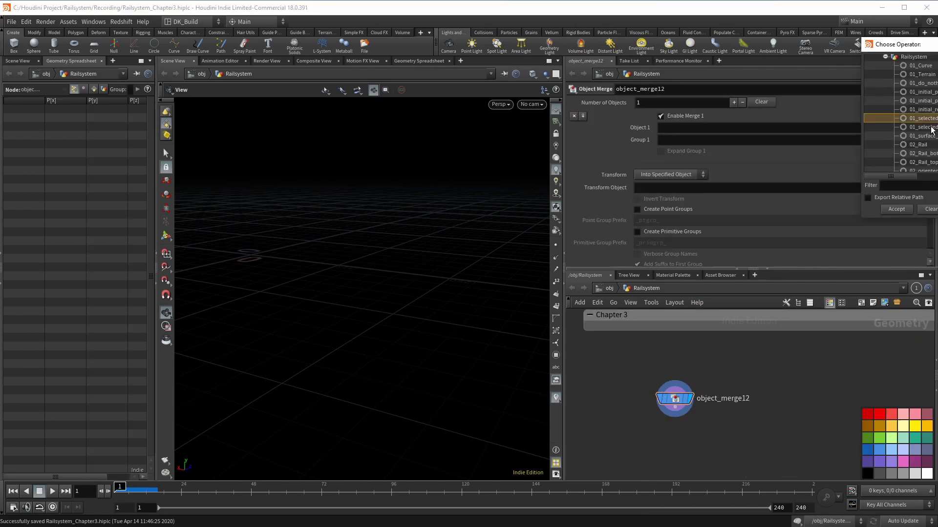
click(867, 197)
click(897, 209)
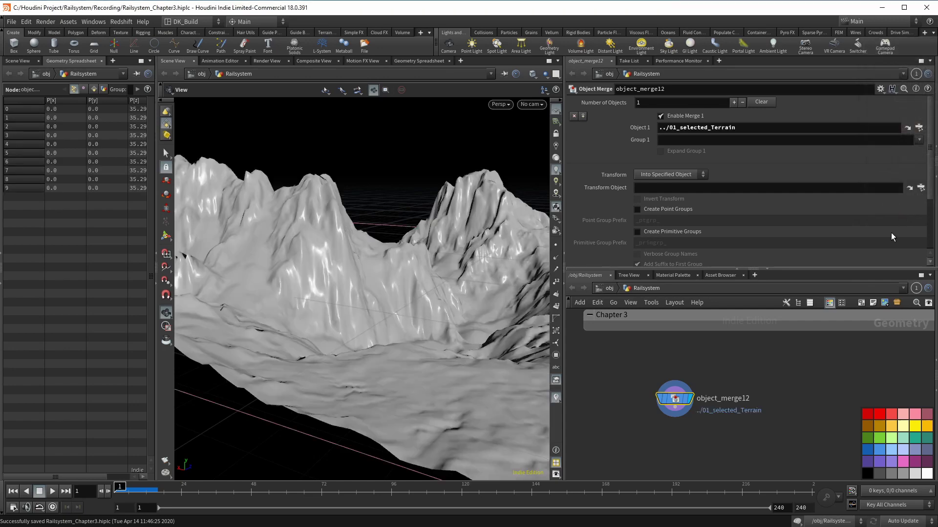
Step: Wire a HeightField Mask by Object node below the selected-terrain merge and undo the automatically added visualization
scroll(765, 365, down, 3)
drag(724, 384, 780, 385)
scroll(778, 385, up, 2)
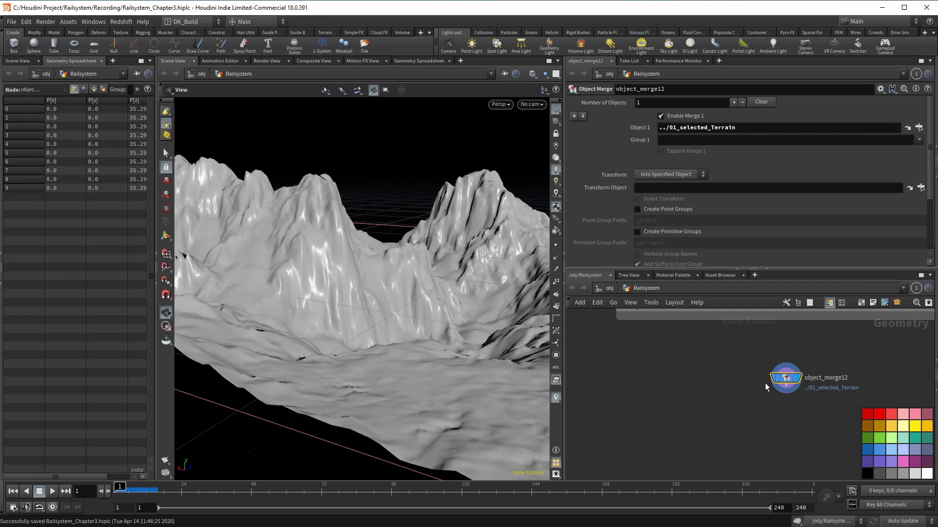
click(785, 394)
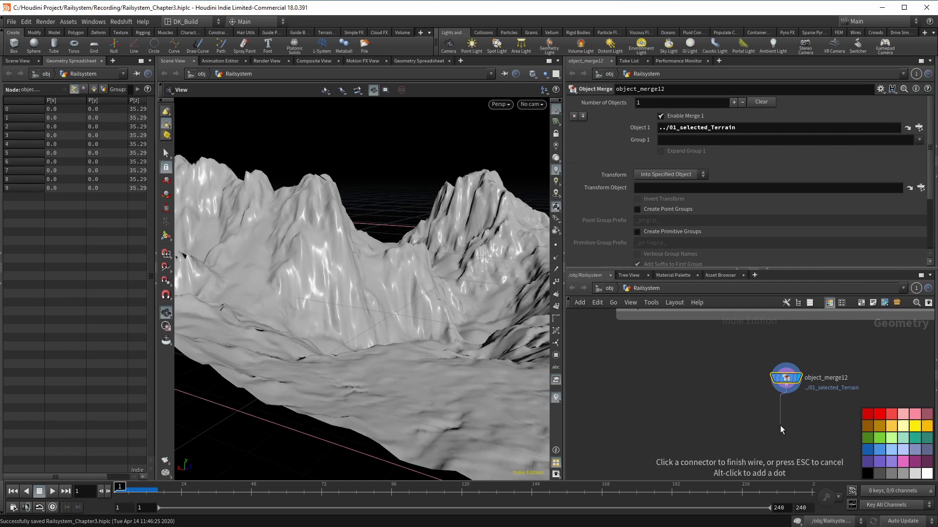
click(780, 425)
text(mas)
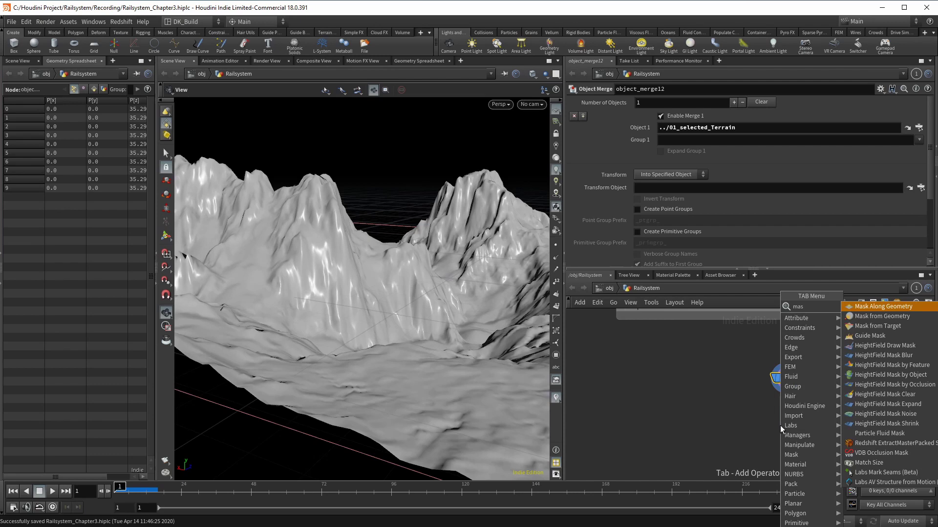
text(kby)
key(Down)
key(Return)
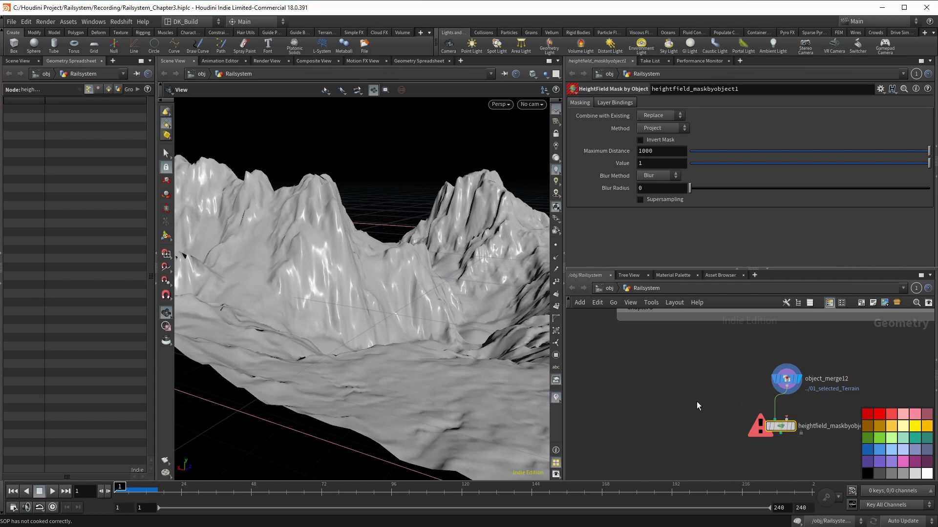
key(ctrl+z)
Step: Add a second Object Merge node beside the first and load 01_initial_partial_terrain into it with a relative path
key(Tab)
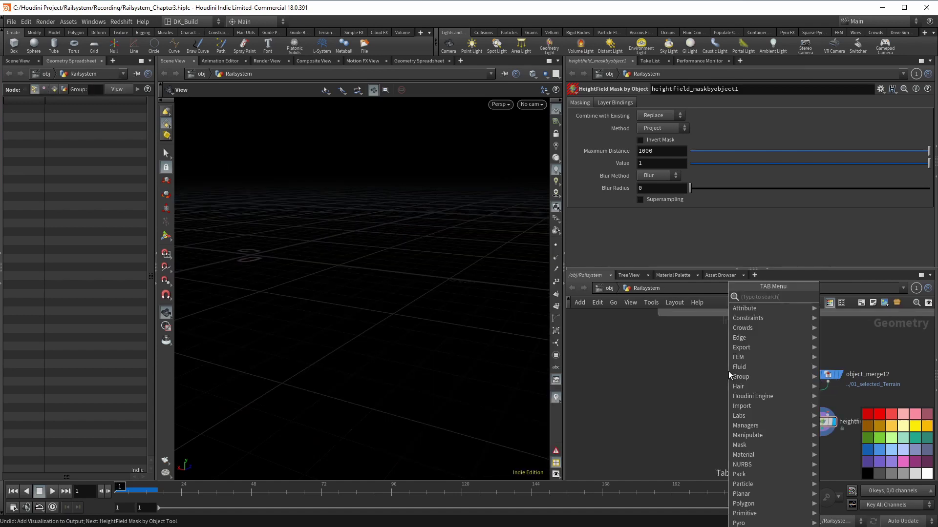
text(obj)
key(Return)
click(728, 371)
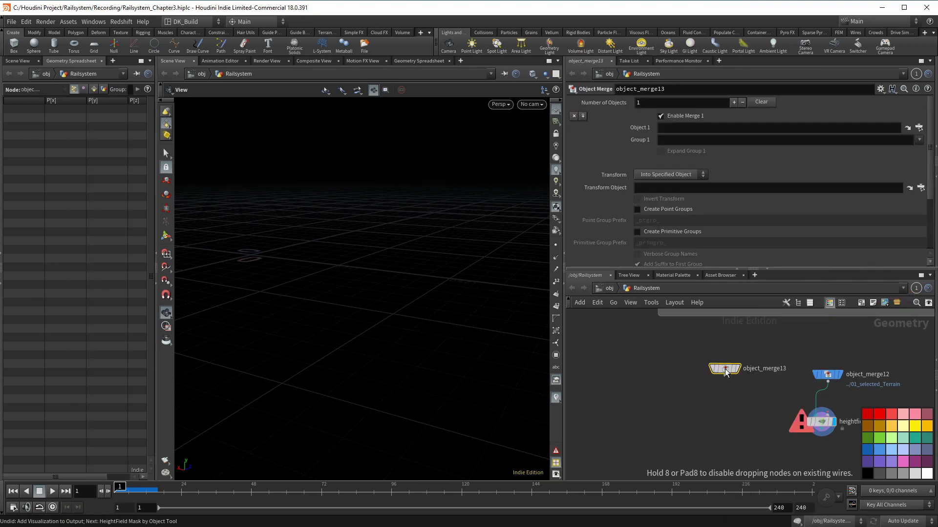
click(918, 128)
click(915, 124)
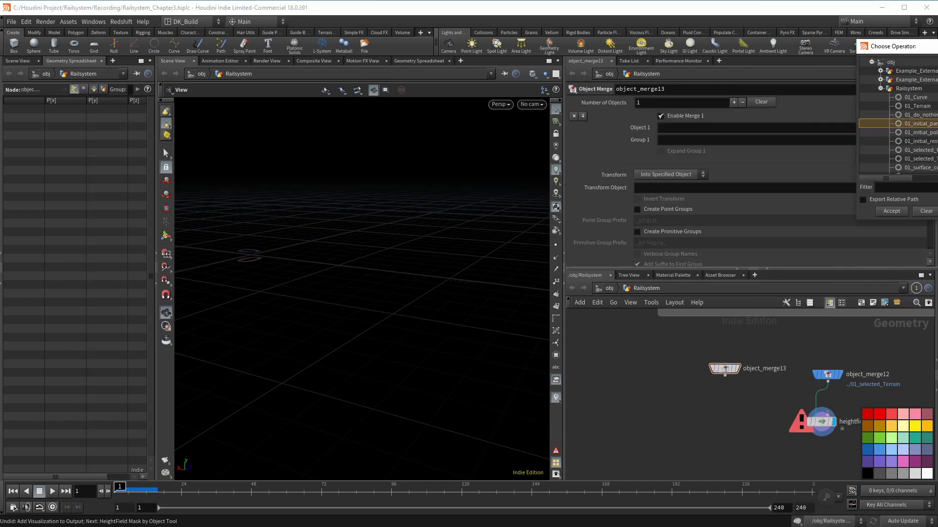
click(892, 211)
Step: Colour the partial-terrain merge node blue and wire it into the second input of the HeightField Mask by Object node
drag(725, 371, 683, 372)
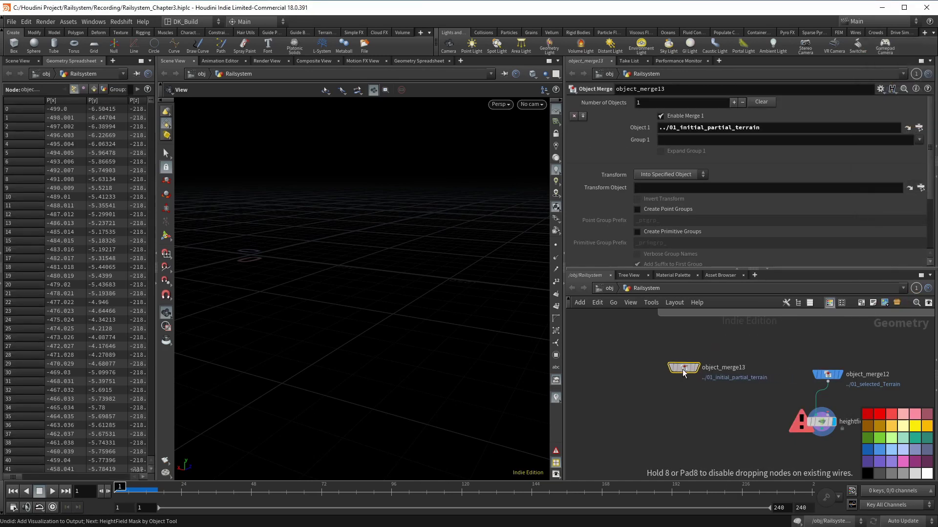
click(876, 449)
scroll(752, 421, up, 1)
middle_drag(751, 420, 746, 400)
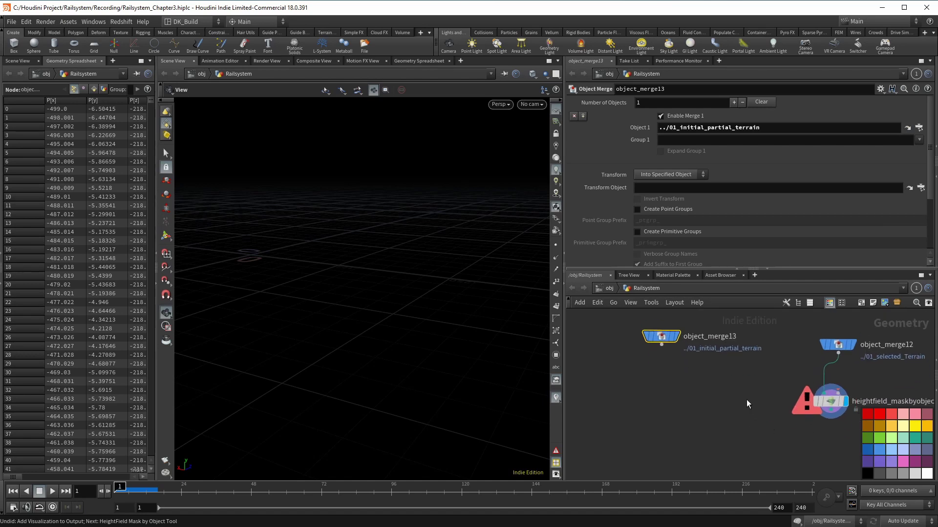
click(661, 345)
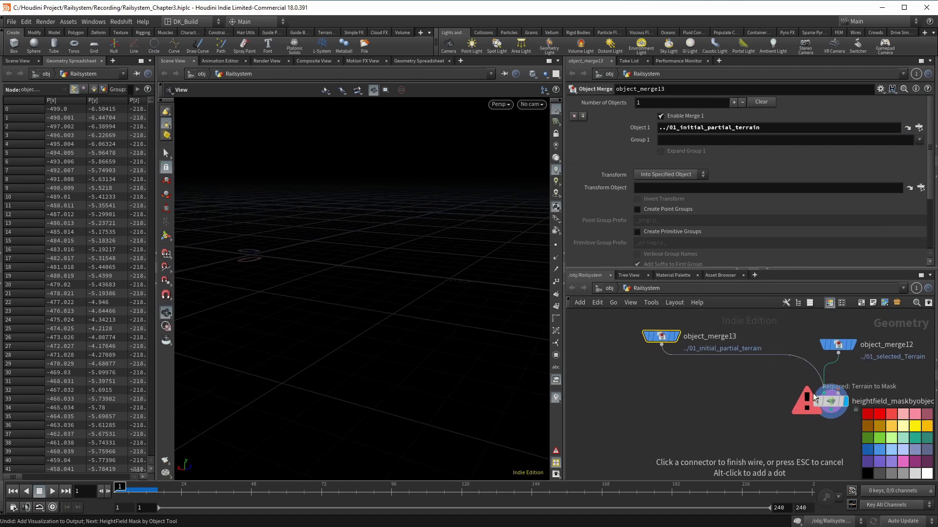
click(837, 393)
Step: Display the partial terrain and the mask result in turn and examine how the mask covers the heightfield
scroll(464, 306, down, 2)
drag(465, 305, 444, 311)
click(675, 336)
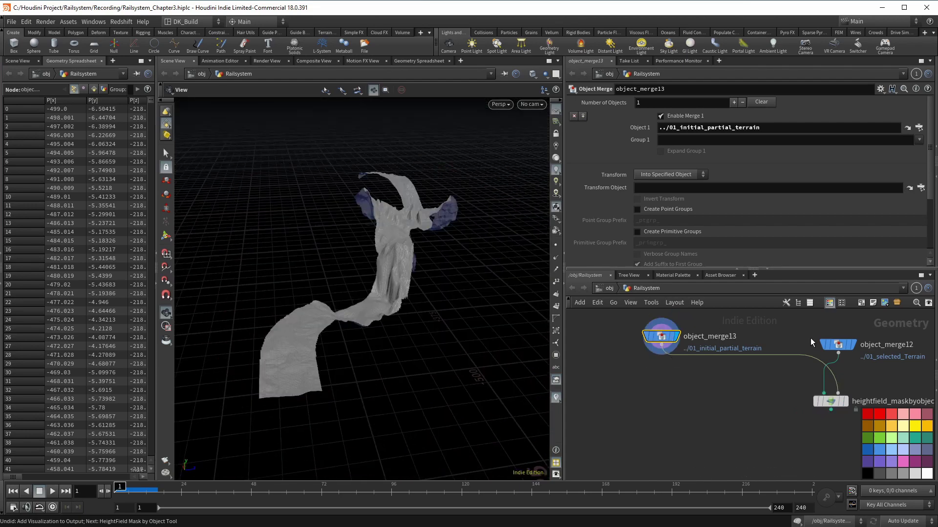
click(858, 325)
click(849, 382)
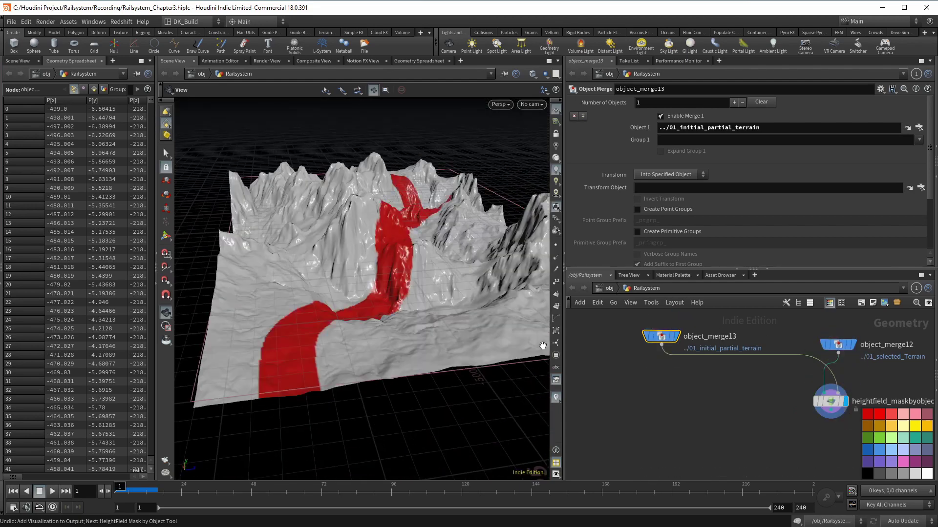
scroll(427, 280, up, 3)
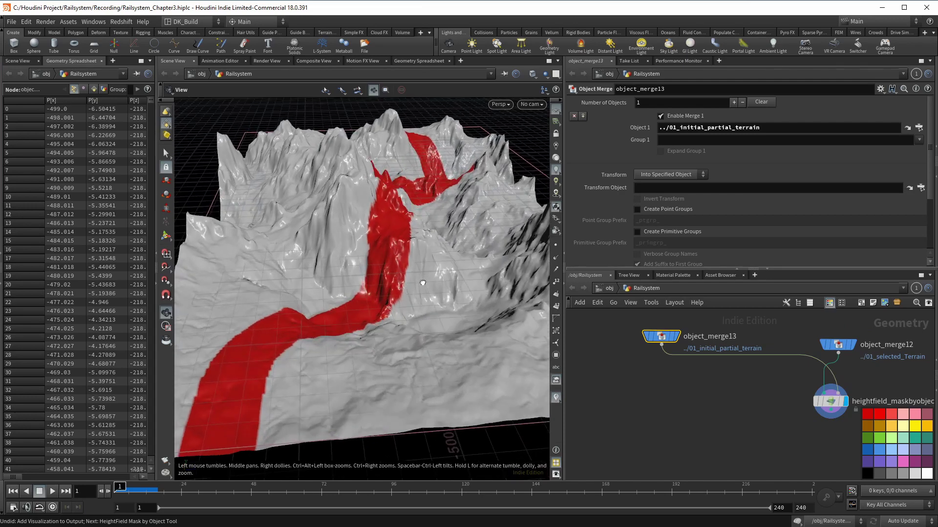
drag(423, 283, 395, 372)
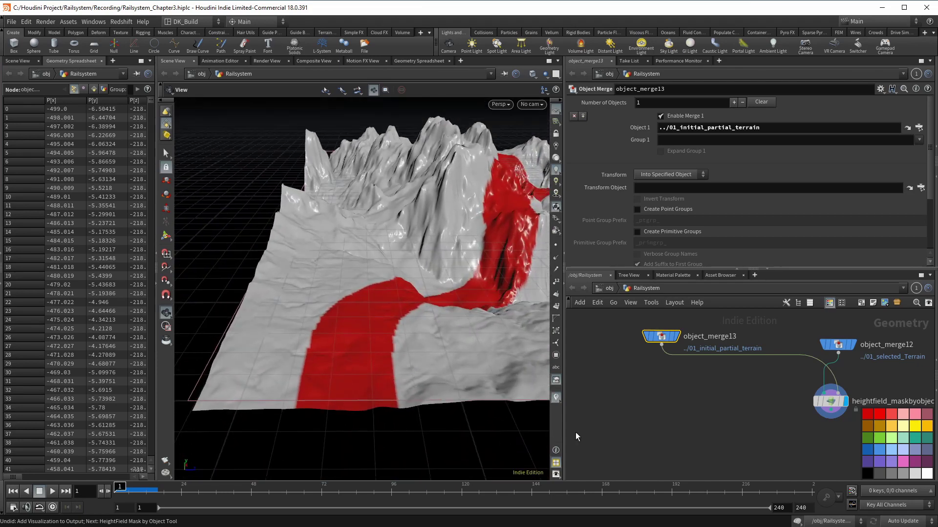
middle_drag(464, 273, 441, 289)
drag(441, 288, 407, 314)
scroll(407, 314, down, 5)
scroll(809, 383, down, 2)
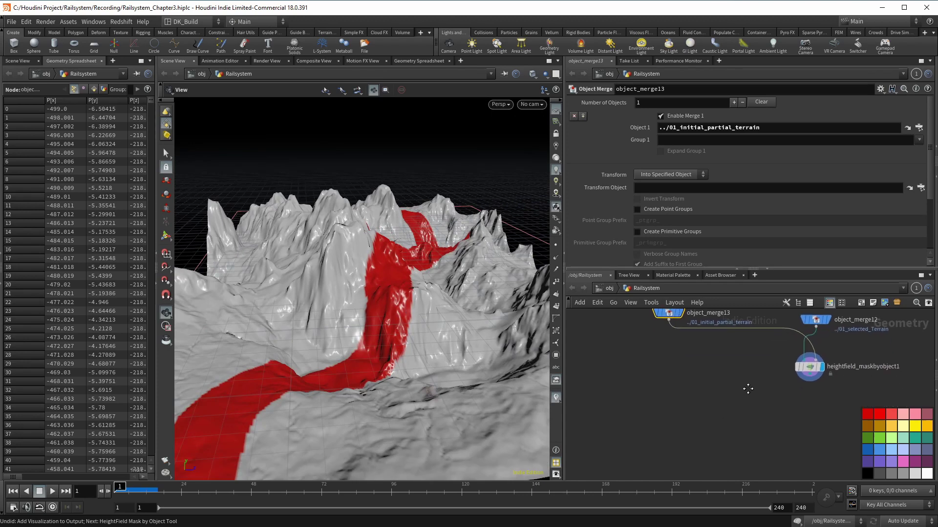
Step: Spread the mask and partial-terrain nodes apart and insert an Attribute Wrangle on the wire between them
drag(810, 383, 781, 423)
drag(668, 315, 595, 348)
key(Tab)
key(Escape)
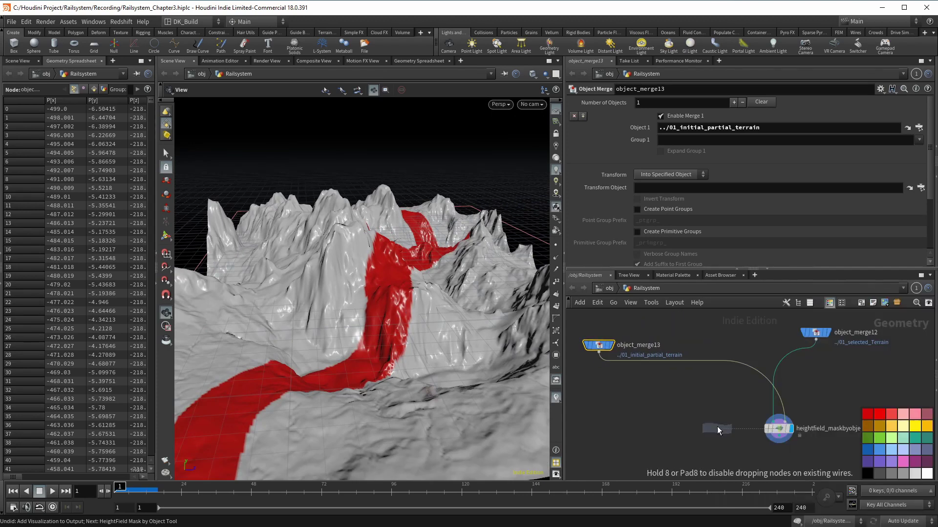
click(684, 361)
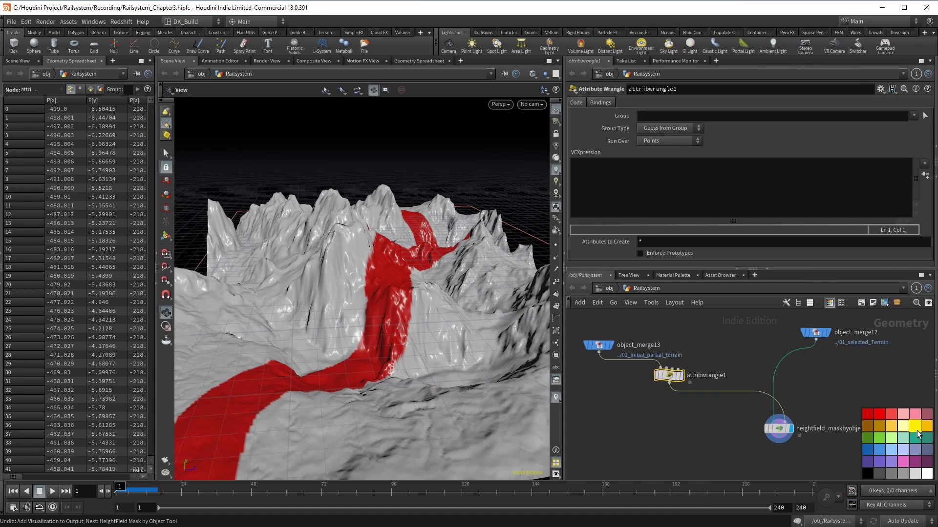
Step: Colour the Attribute Wrangle yellow and rename it distance_check
scroll(717, 392, up, 2)
key(F2)
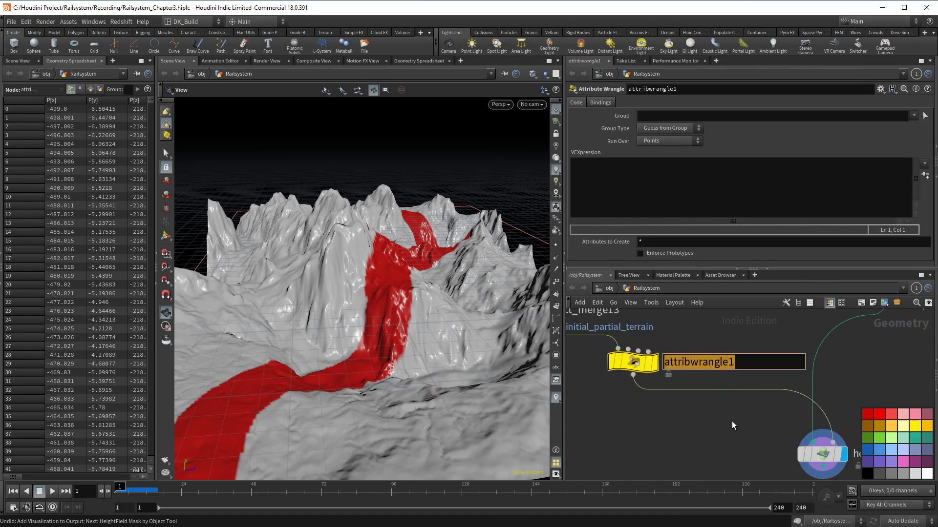
text(distance_check)
key(Return)
drag(638, 368, 655, 371)
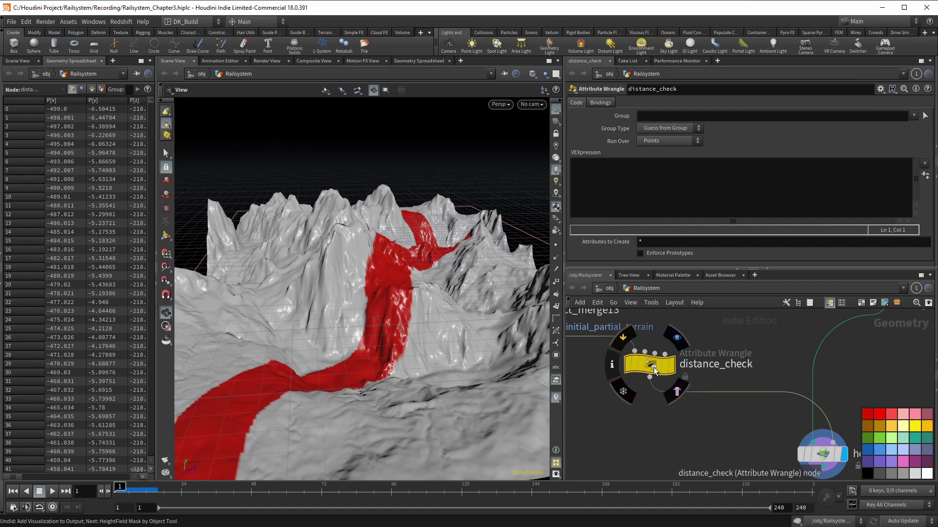
Step: Set the distance_check wrangle to run over Primitives
click(669, 141)
click(657, 152)
scroll(722, 364, down, 3)
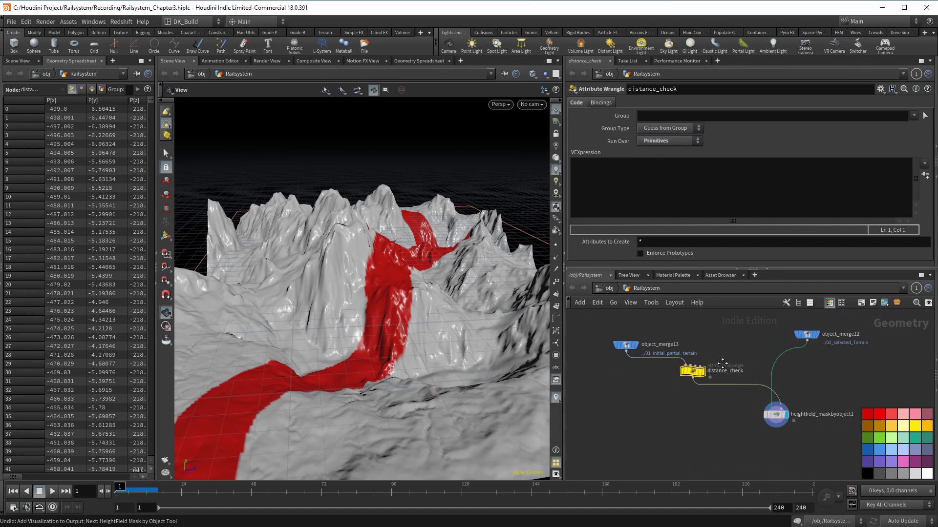
middle_drag(722, 364, 751, 382)
Step: Duplicate the partial-terrain Object Merge node and place the copy just above the original
drag(653, 369, 647, 365)
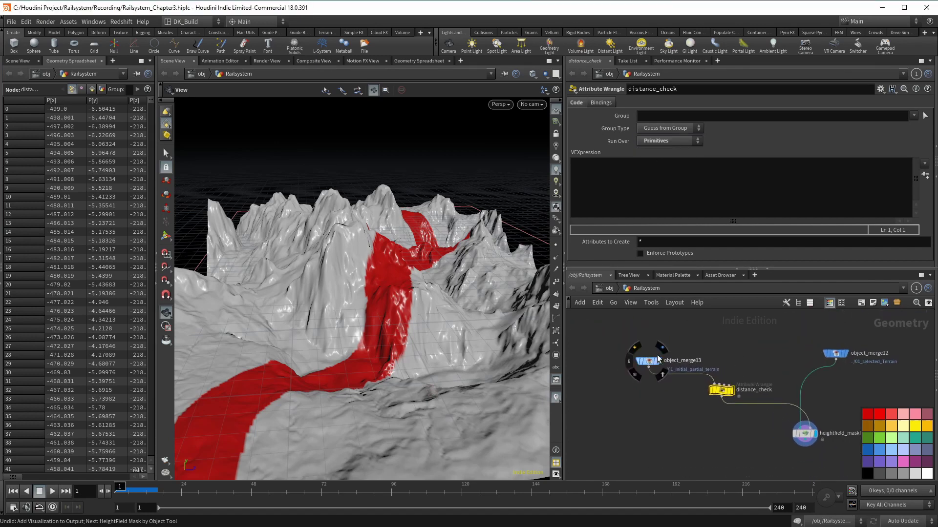
key(Tab)
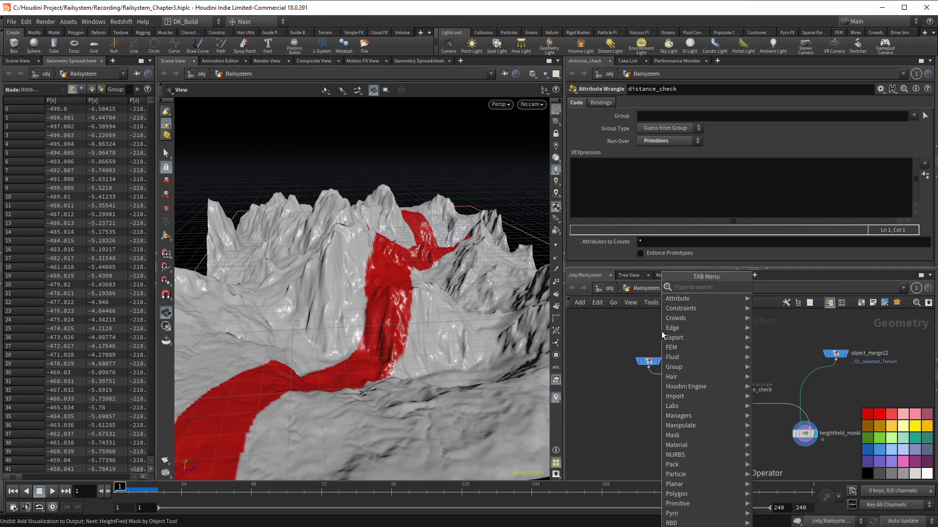
key(Escape)
alt+drag(647, 359, 667, 339)
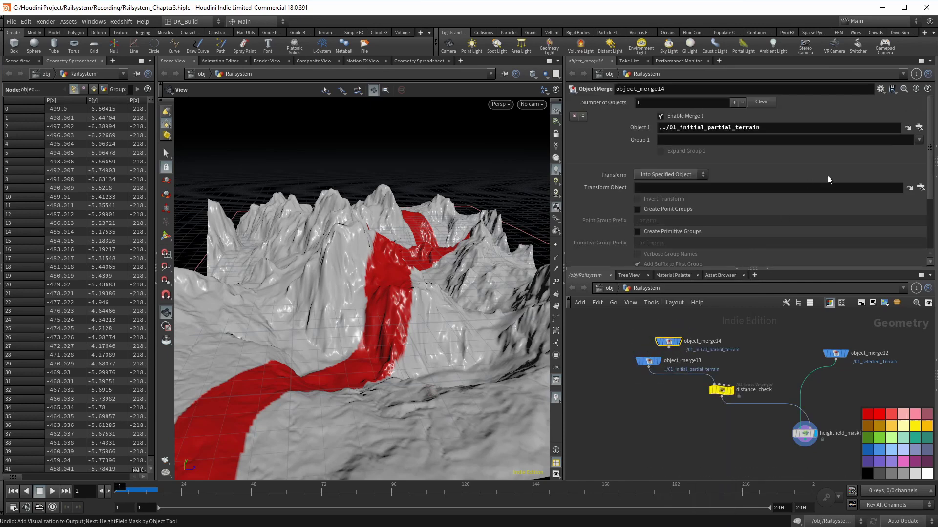
Step: Point the duplicated Object Merge node's source object to ../02_oriented_curve
click(918, 127)
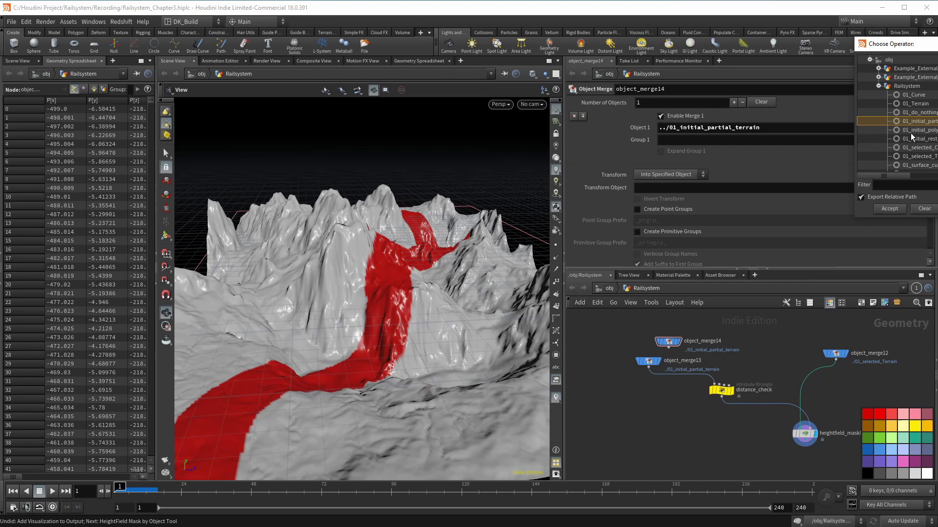
scroll(906, 128, down, 1)
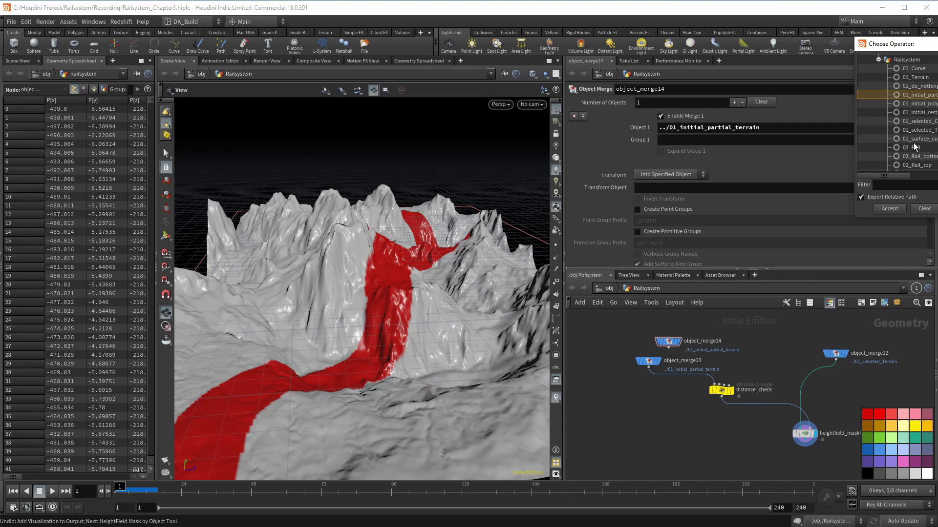
scroll(924, 149, down, 1)
click(918, 148)
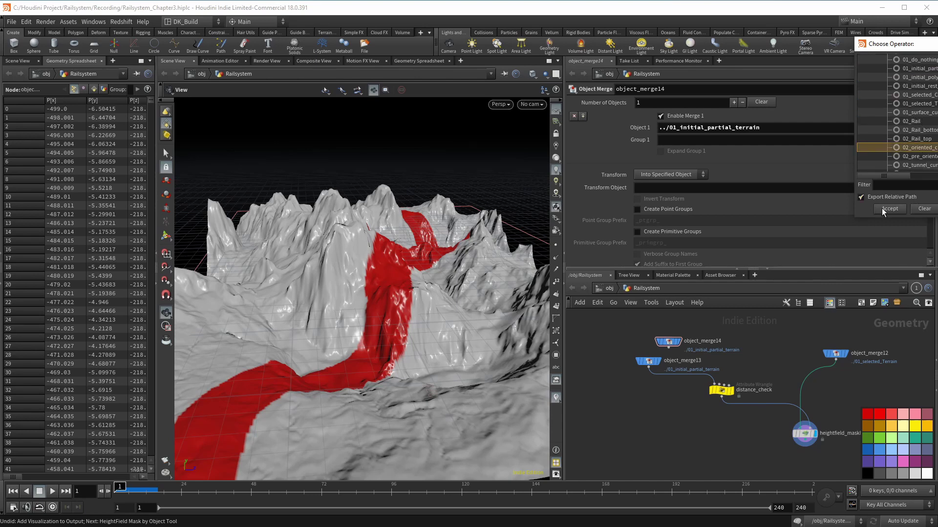
click(889, 209)
Step: Add and display a copy of the oriented-curve Object Merge with its source object set to ../02_tunnel_curve_initial
scroll(727, 332, up, 2)
alt+drag(646, 348, 673, 338)
click(672, 338)
scroll(665, 337, down, 4)
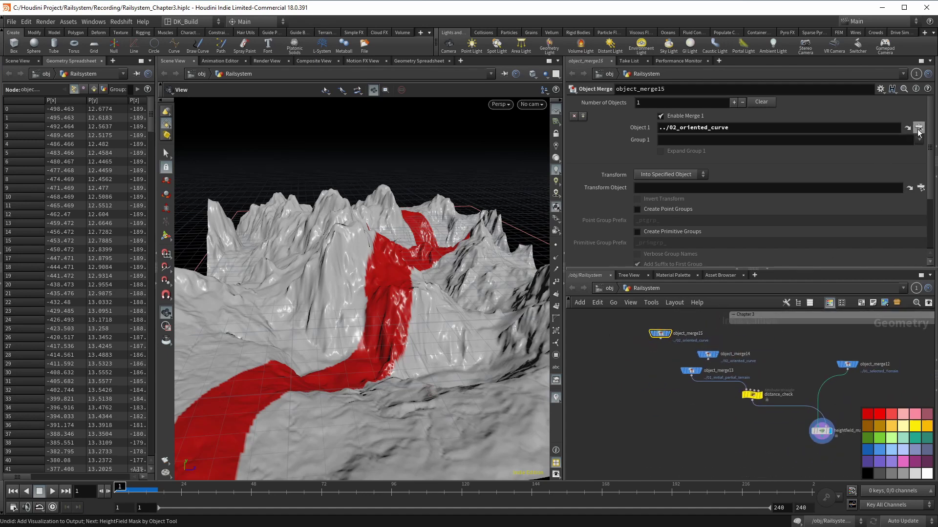
click(919, 127)
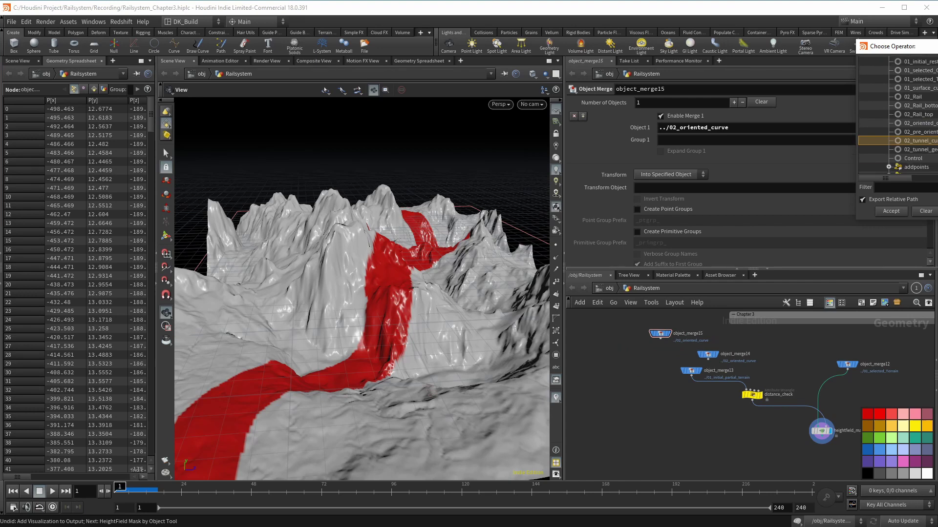
click(891, 211)
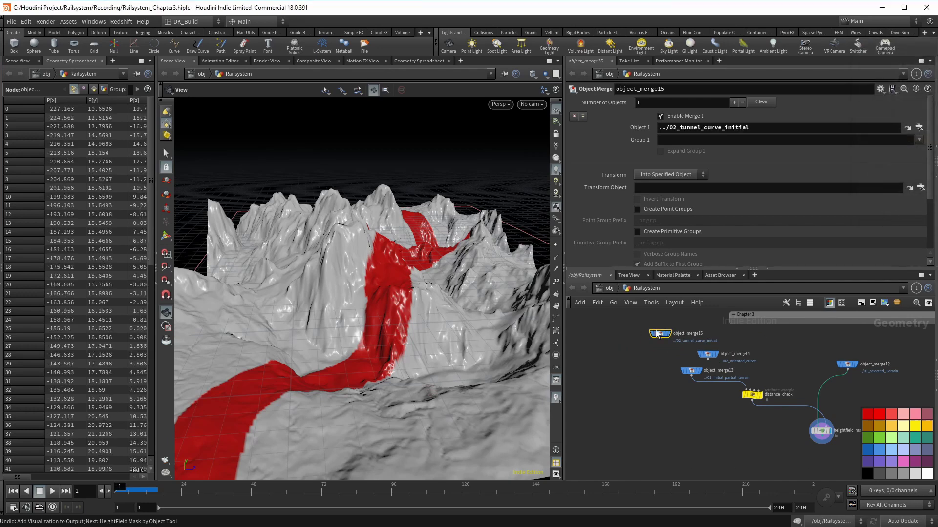
click(673, 323)
key(h)
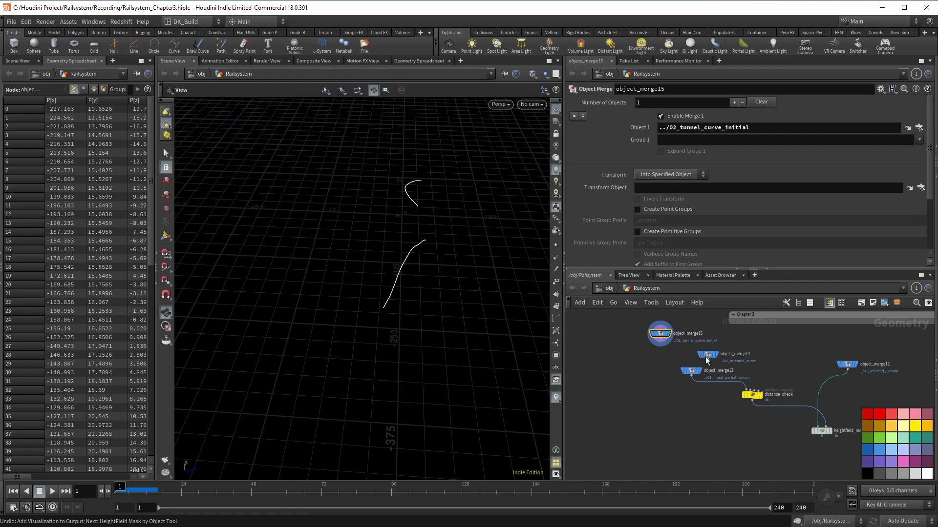
Step: Wire the oriented-curve merge into the second input of distance_check and the tunnel-curve merge into its third input
scroll(705, 356, up, 2)
click(643, 327)
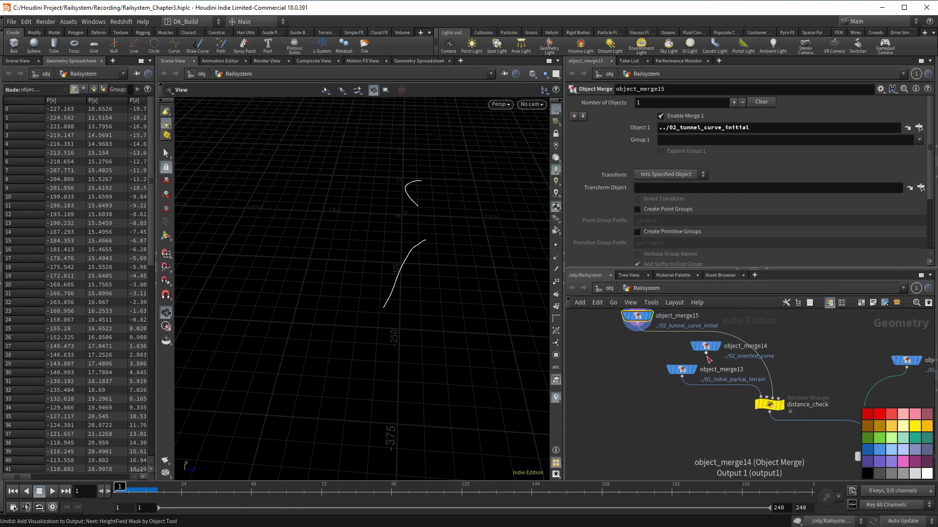
click(762, 390)
scroll(698, 405, up, 3)
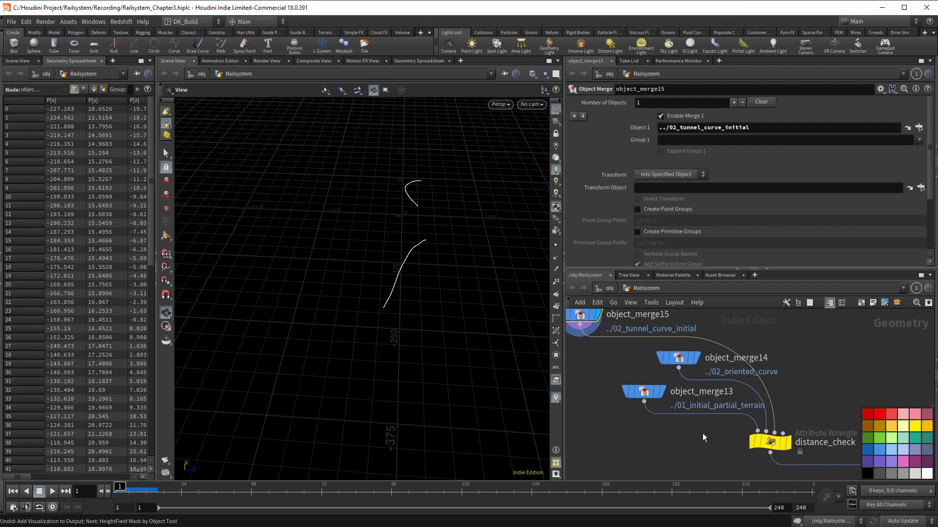
Step: Add a PolyWire node fed by the tunnel-curve Object Merge and display it
scroll(693, 438, down, 3)
middle_drag(675, 446, 724, 428)
click(661, 342)
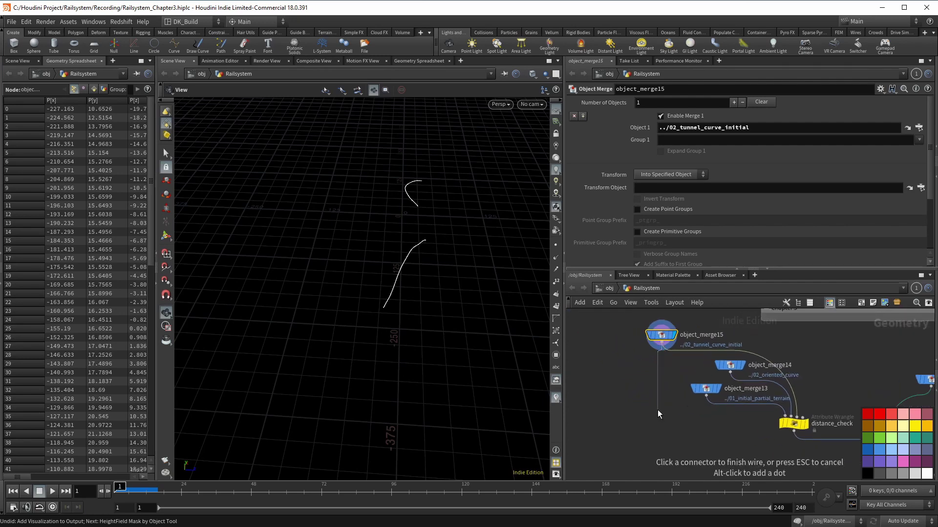
right_click(658, 409)
text(polyw)
key(Return)
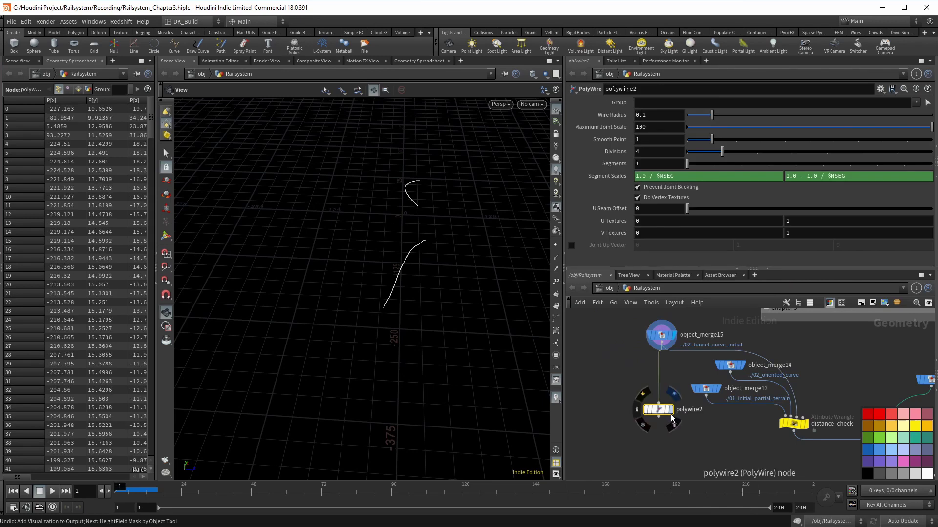
click(674, 394)
Step: Copy the Tunnel Size parameter from the Chapter 2 section of the Control null
scroll(448, 346, up, 3)
scroll(851, 385, down, 6)
middle_drag(815, 348, 727, 432)
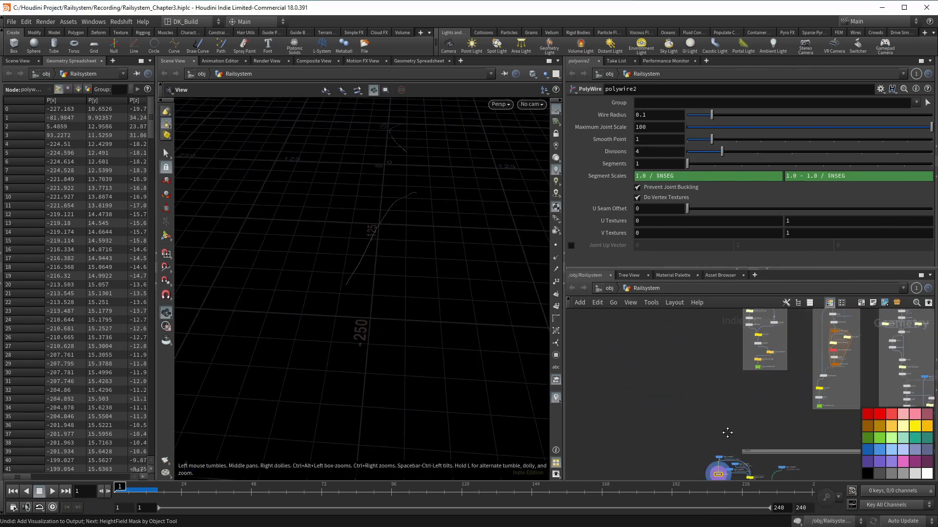
scroll(727, 432, up, 10)
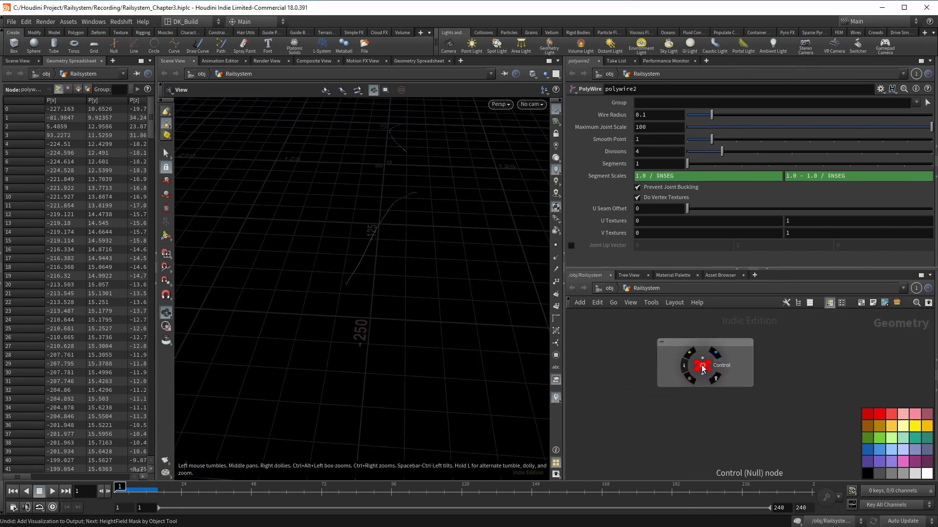
click(702, 366)
click(571, 111)
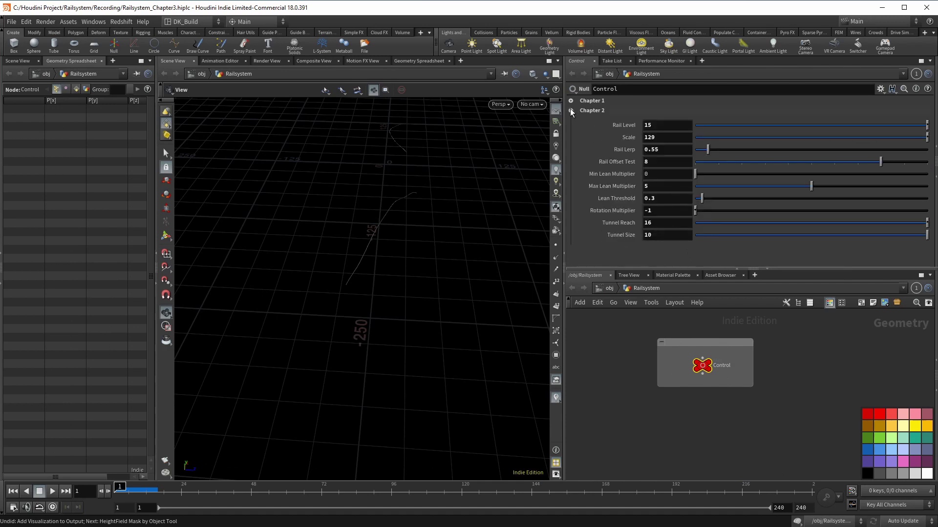
right_click(621, 238)
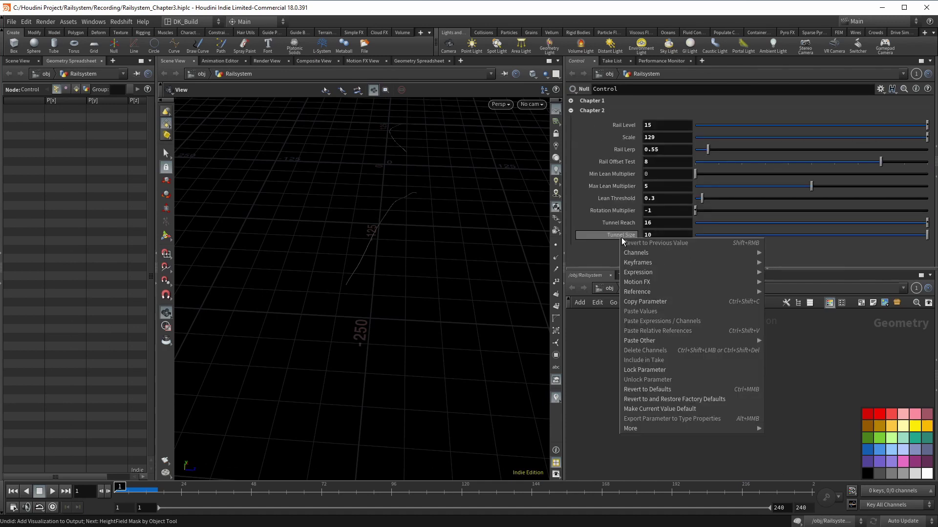
click(649, 302)
Step: Paste the copied Tunnel Size as a relative reference into the PolyWire node's Wire Radius
scroll(605, 407, down, 6)
middle_drag(606, 408, 668, 274)
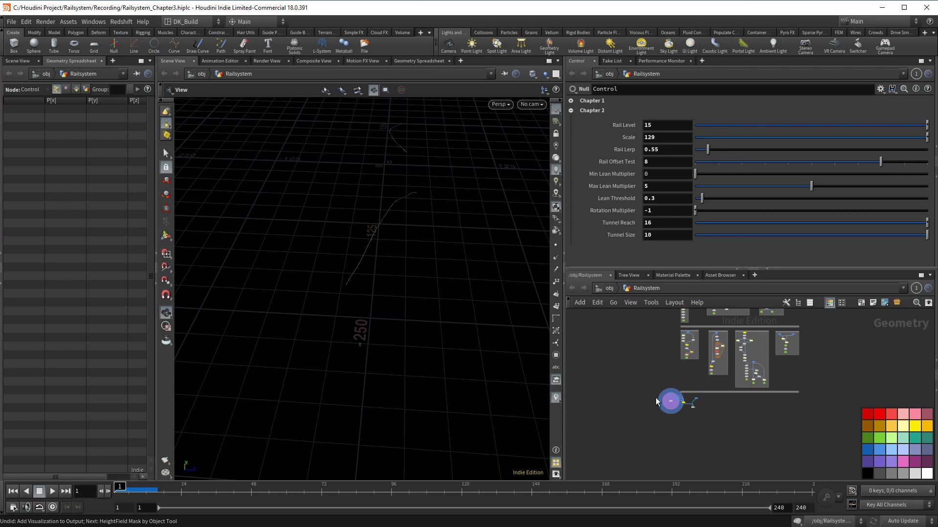
scroll(655, 398, up, 7)
scroll(640, 396, up, 2)
click(640, 397)
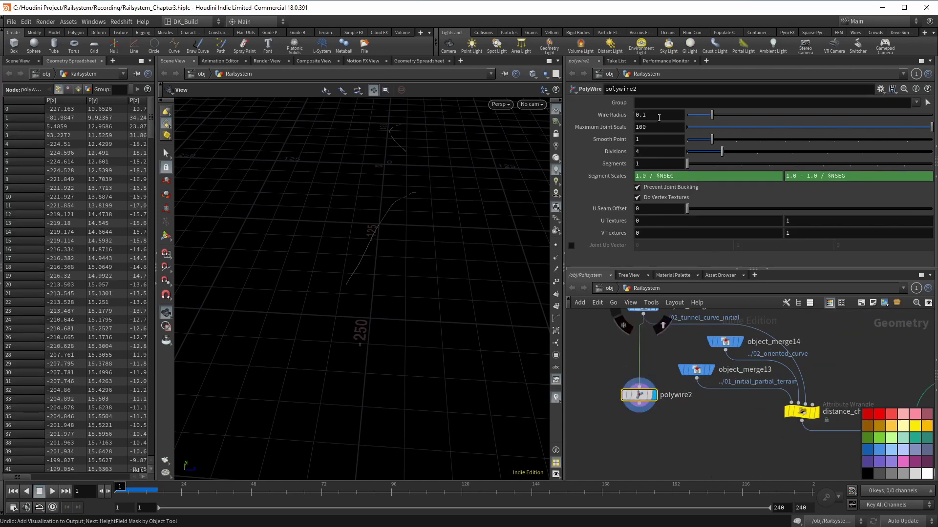
right_click(613, 113)
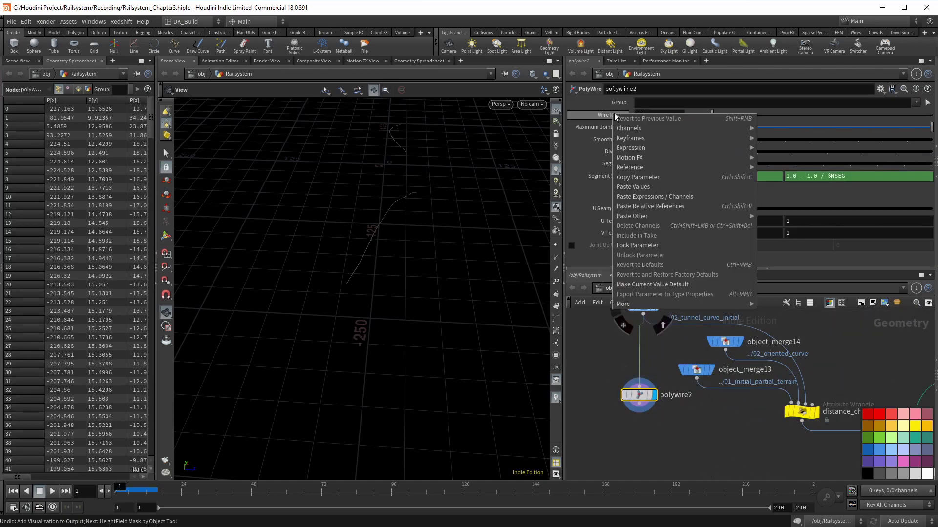
click(659, 206)
Step: Add 3 to the PolyWire node's Wire Radius expression and set its Divisions to 32
click(754, 114)
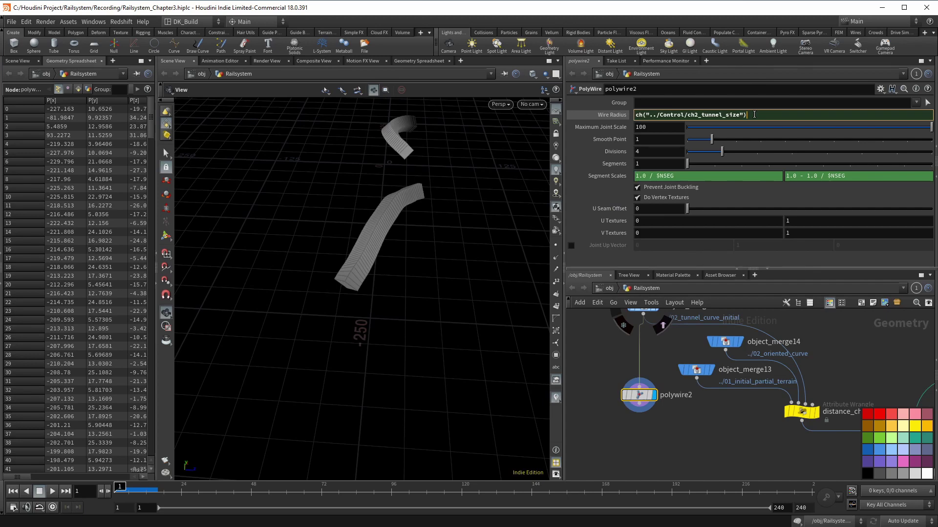
text(+3)
key(Return)
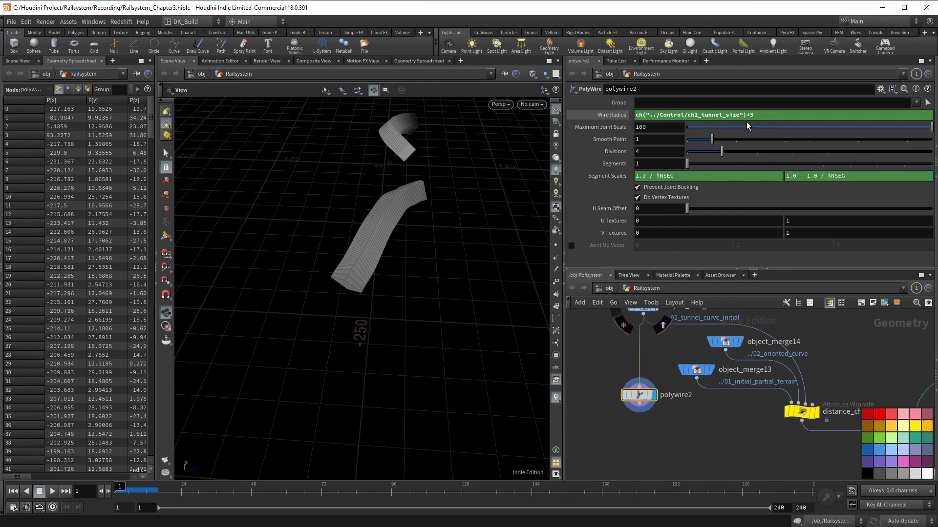
key(Return)
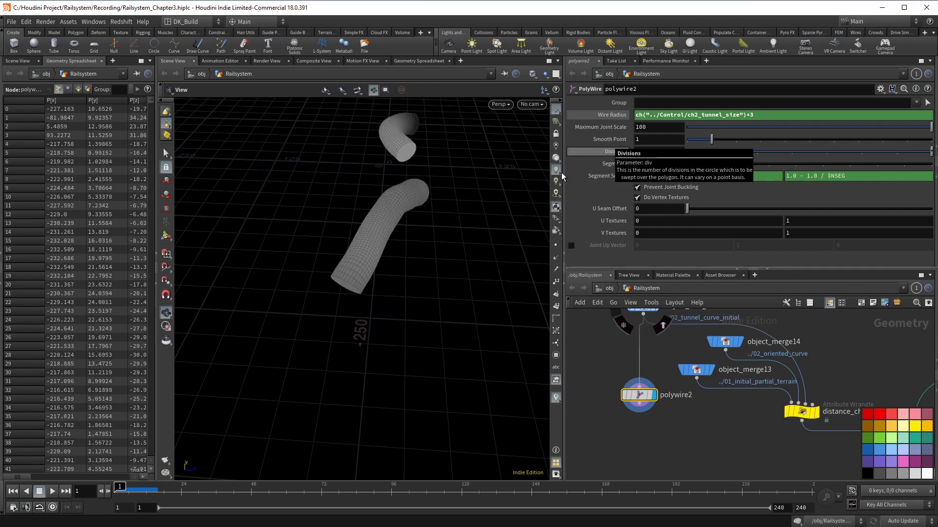
Step: Display the HeightField Mask by Object node with the PolyWire tunnel overlaid as a template to compare them
scroll(406, 249, up, 3)
drag(406, 249, 427, 251)
scroll(746, 452, down, 3)
middle_drag(830, 472, 789, 449)
scroll(789, 449, up, 3)
click(826, 437)
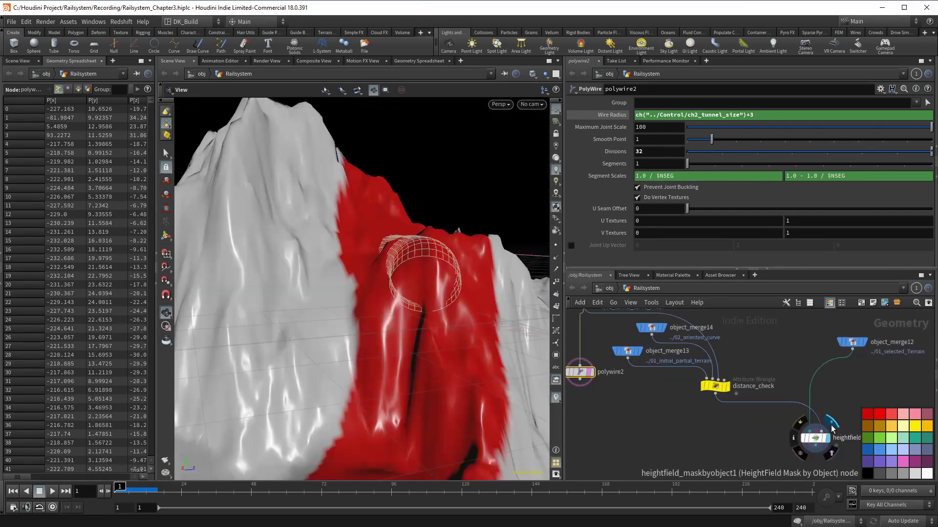
drag(493, 351, 427, 373)
Step: Start the distance_check wrangle code with the line float dist_rail = distance(@P, minpos(1,@P));
click(715, 386)
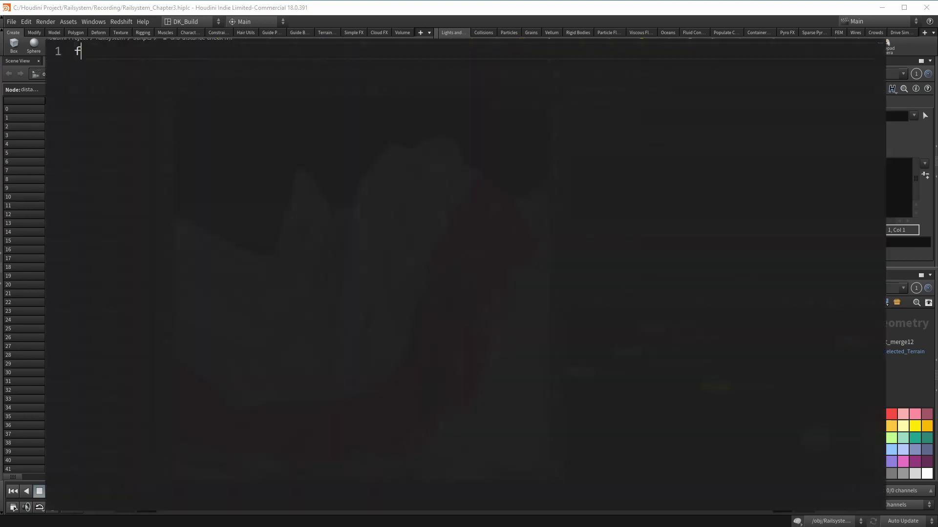
text(float dist_rail = distance()
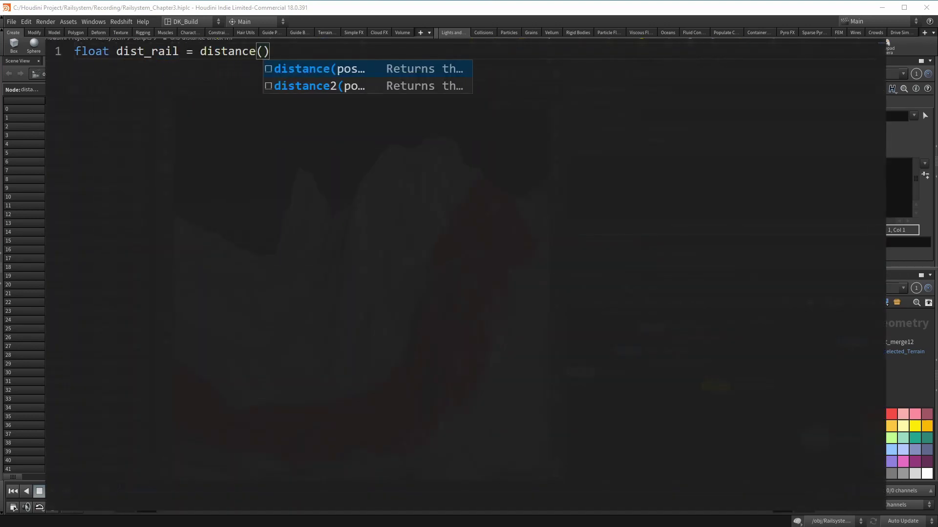
key(Tab)
text(@P)
key(Tab)
text(minpos(1,@P)
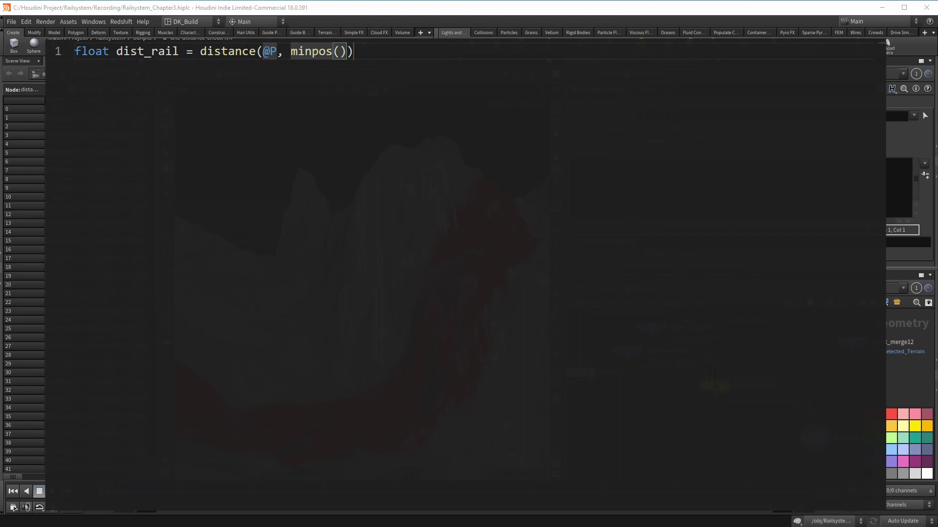
key(End)
text(;)
key(Return)
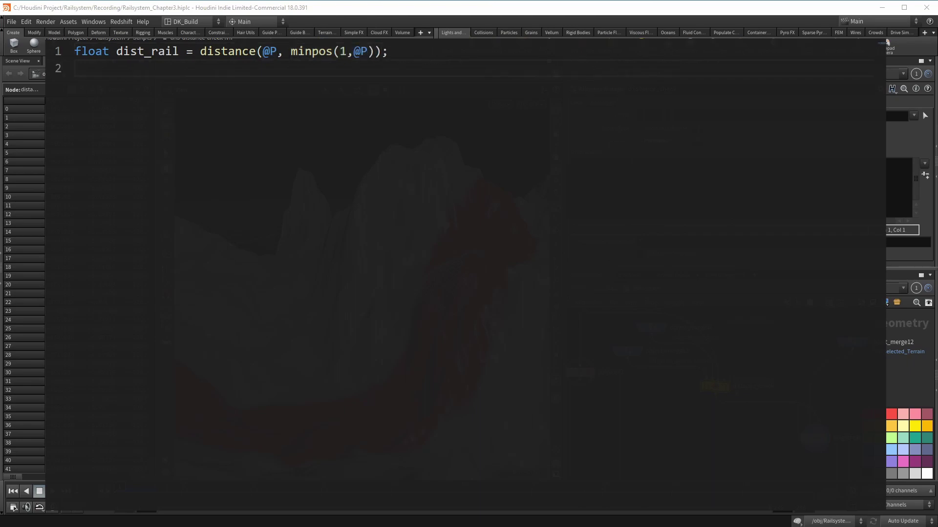
Step: Add the line float dist_tunnel = distance(@P, minpos(2,@P)); to the wrangle code, followed by a blank line
text(float dist_tunnel = distance()
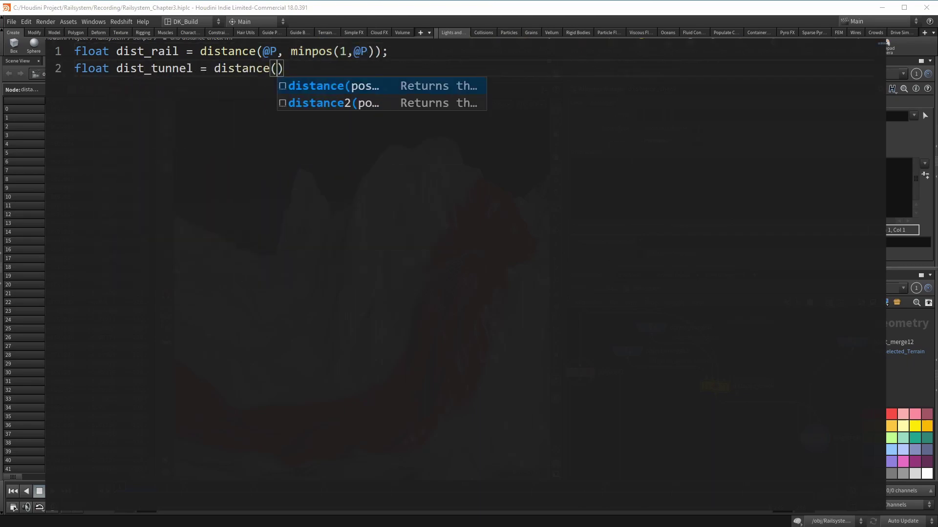
key(Tab)
text(@P,)
key(BackSpace)
key(Tab)
text(minpos(2)
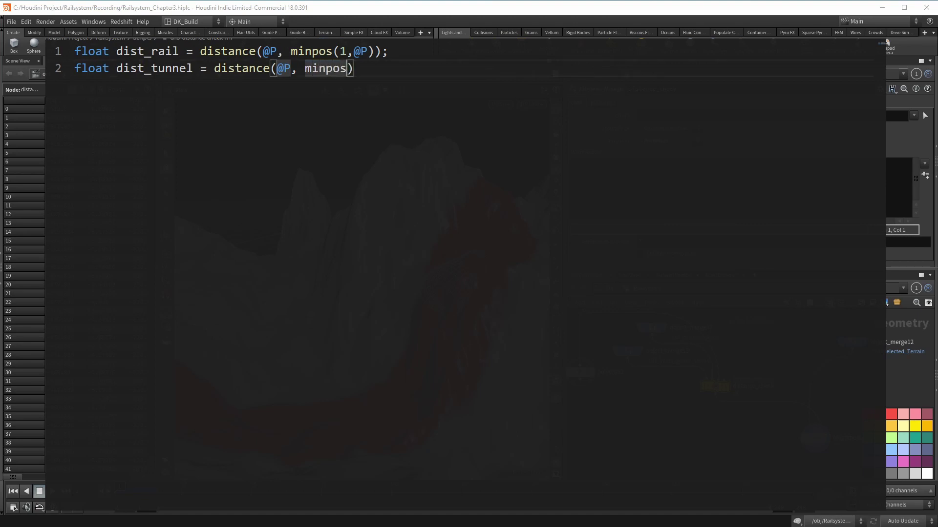
text(,@P)
key(End)
text(;)
key(Return)
key(Return)
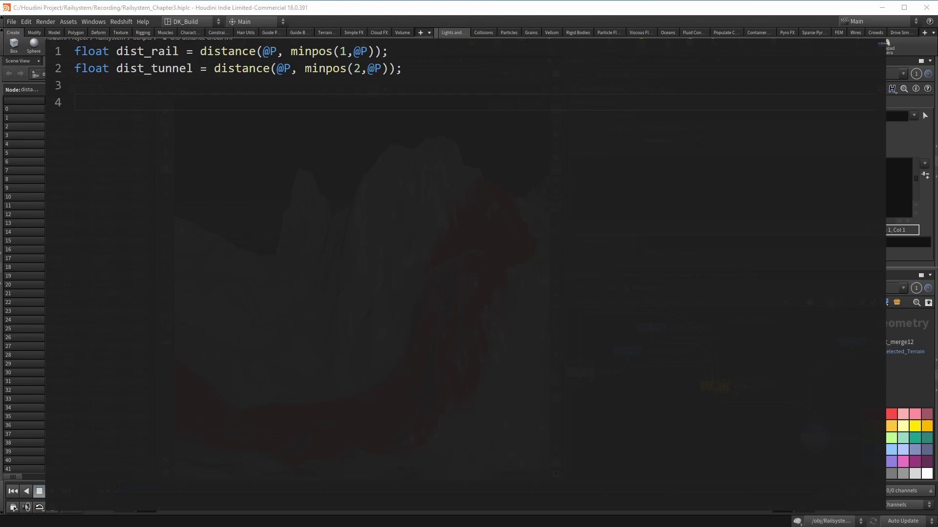
Step: Declare the closest rail position with vector pos = minpos(1,@P); followed by a blank line
text(vec)
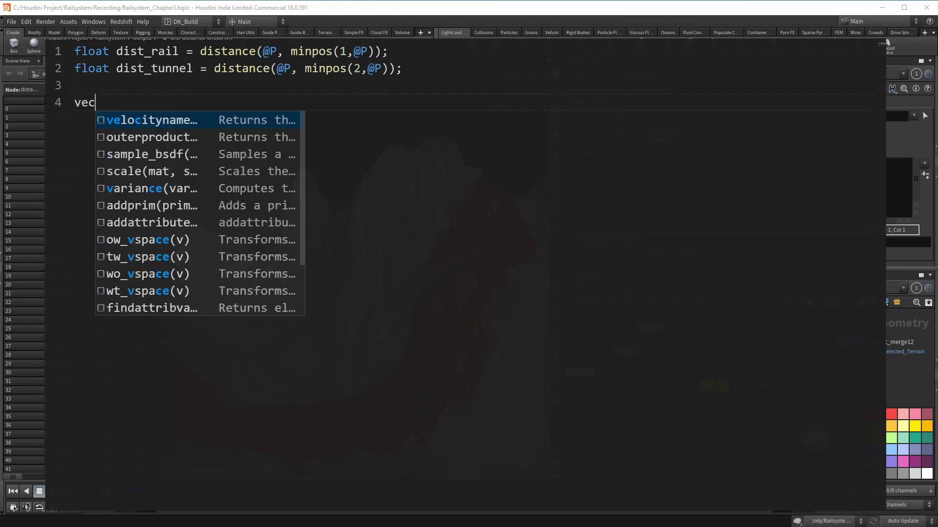
text(tor pos = minpos(1,@P);)
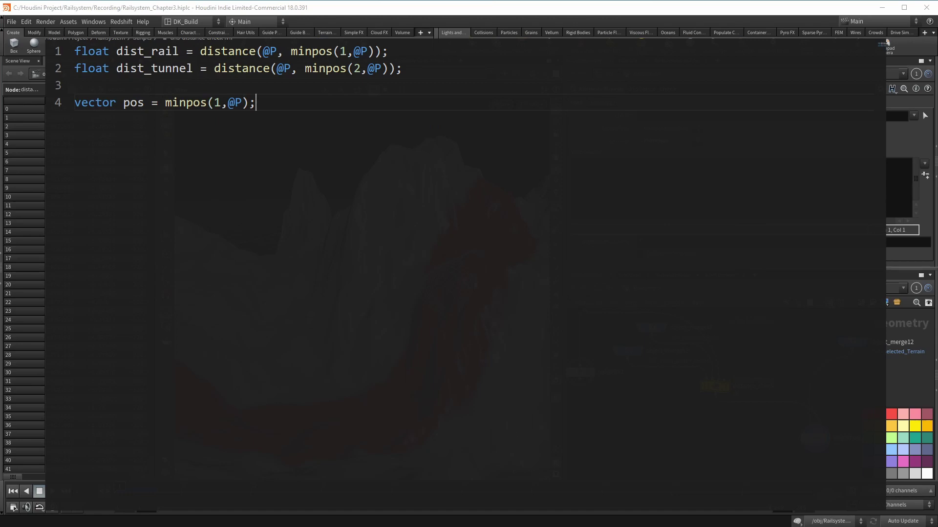
key(Return)
key(Return)
text(if(@P.y)
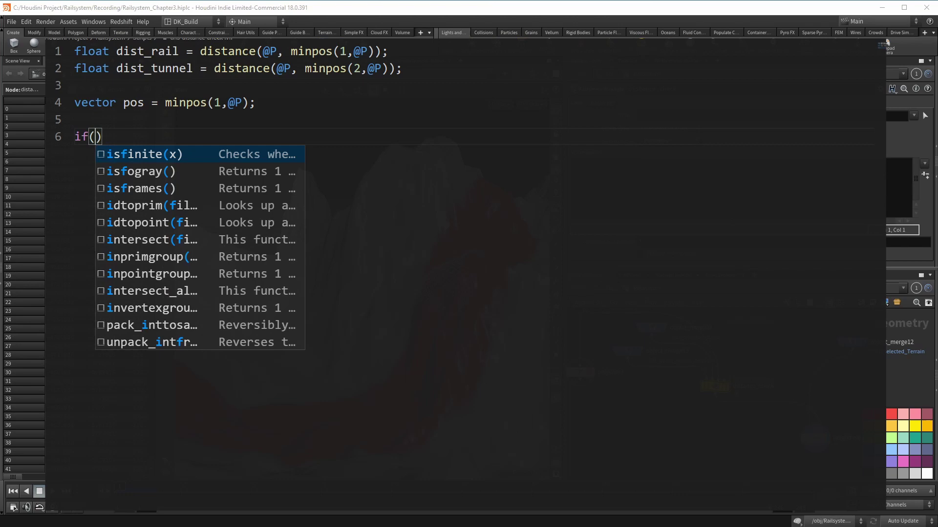
text( > pos.y)
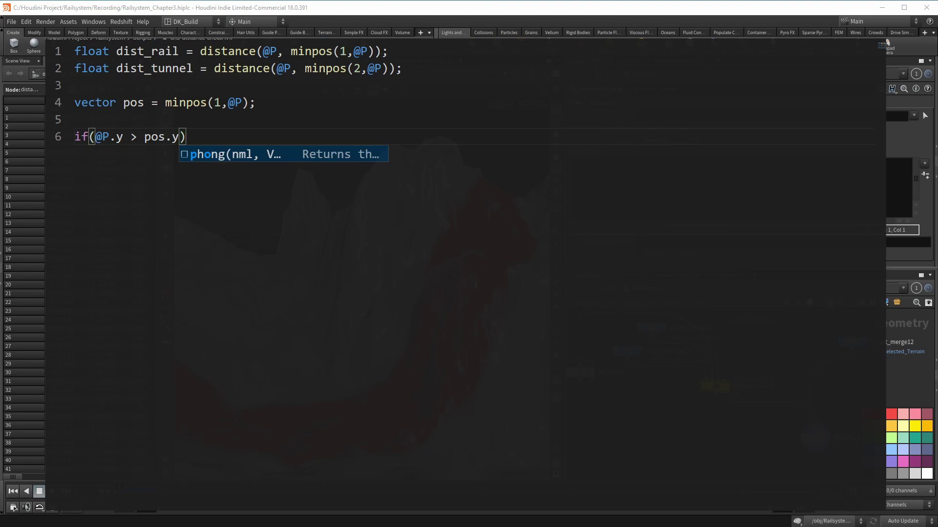
key(Escape)
text(removeprim(0,@pr)
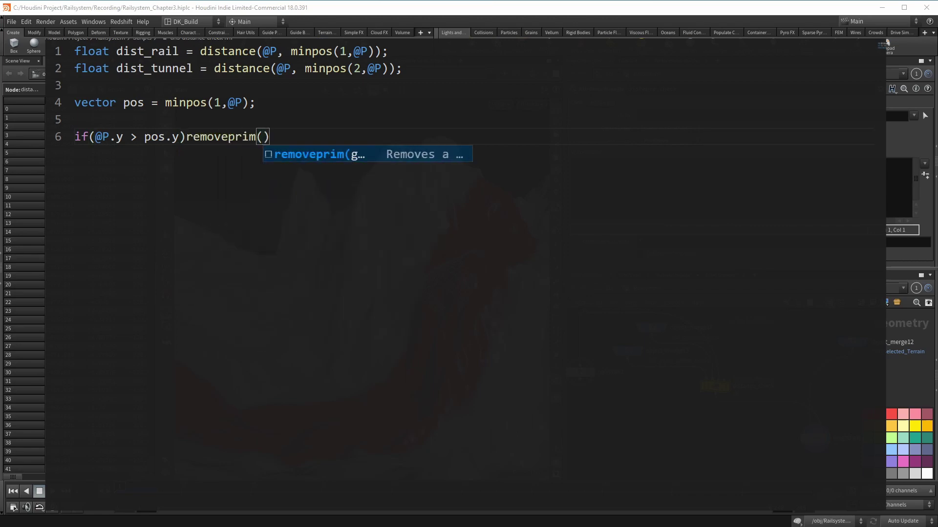
text(imnum);)
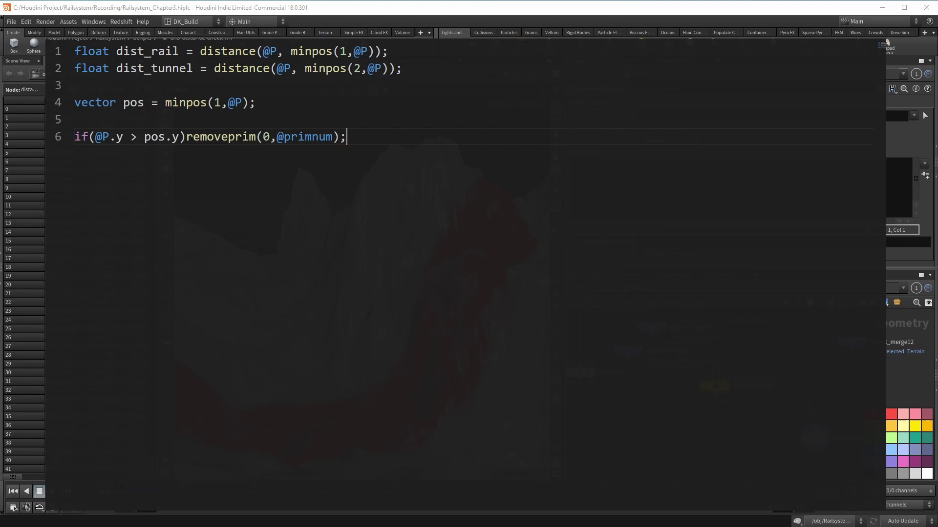
key(BackSpace)
key(BackSpace)
text(,1);)
key(Return)
key(Return)
text(if(dist_rail)
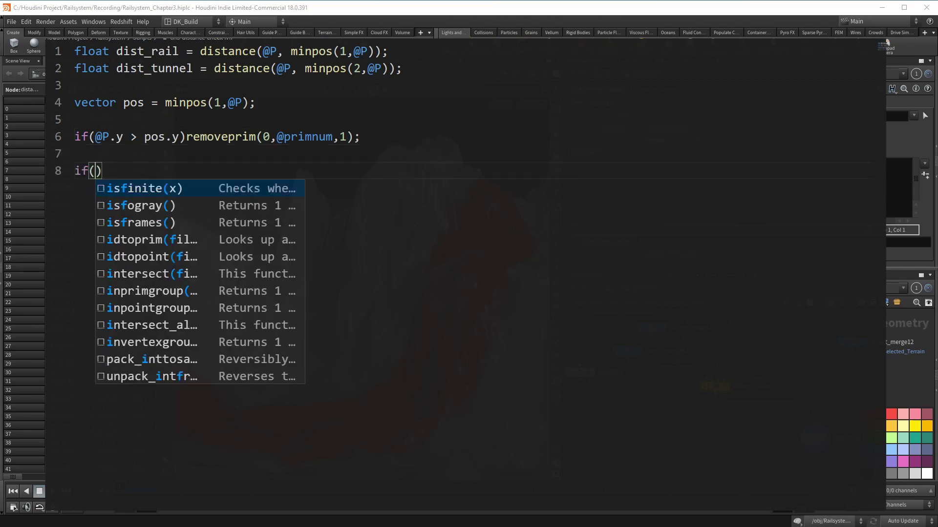
text( > ch("dist)
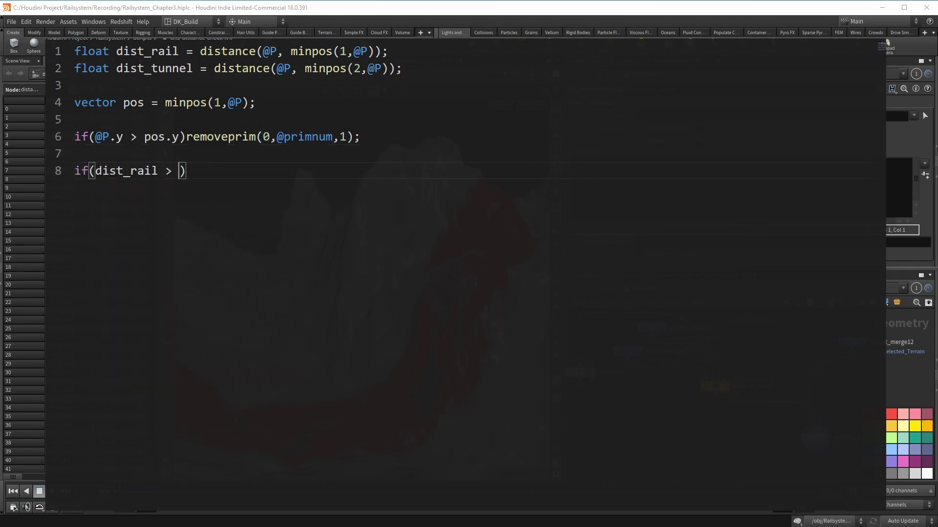
text("))
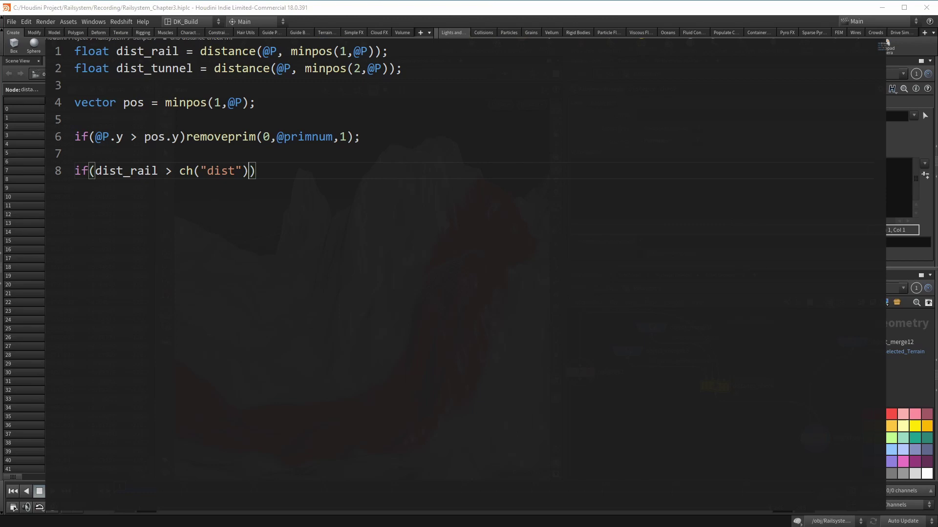
text()removeprim(0,@pri)
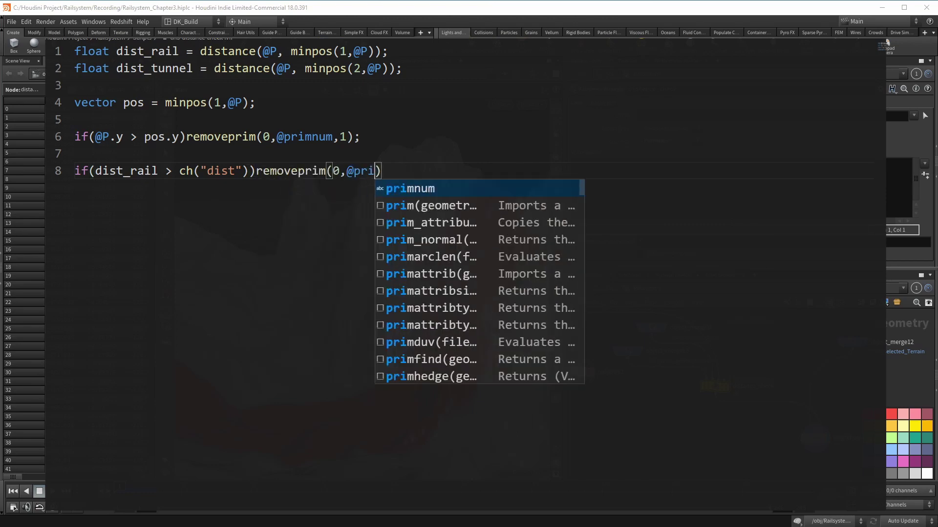
key(Return)
text(,1);)
key(Return)
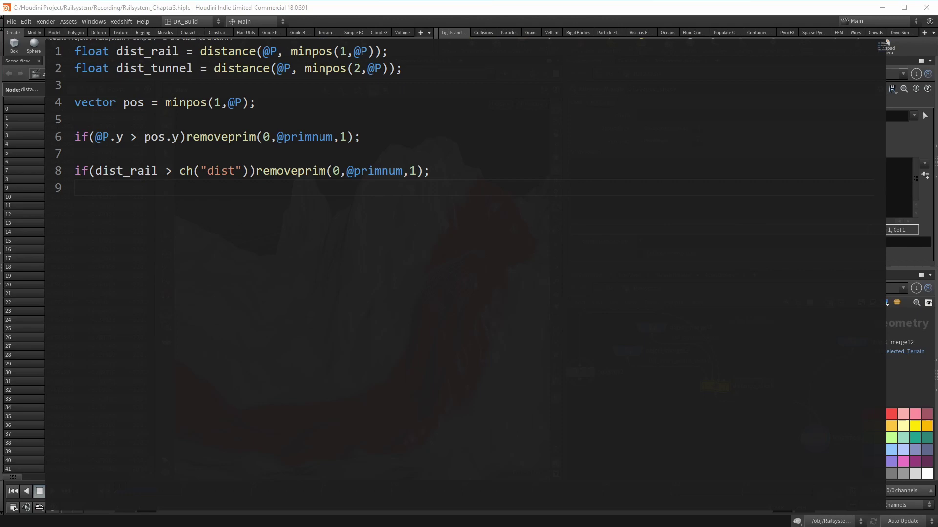
key(Return)
text(if(dist_tunnel )
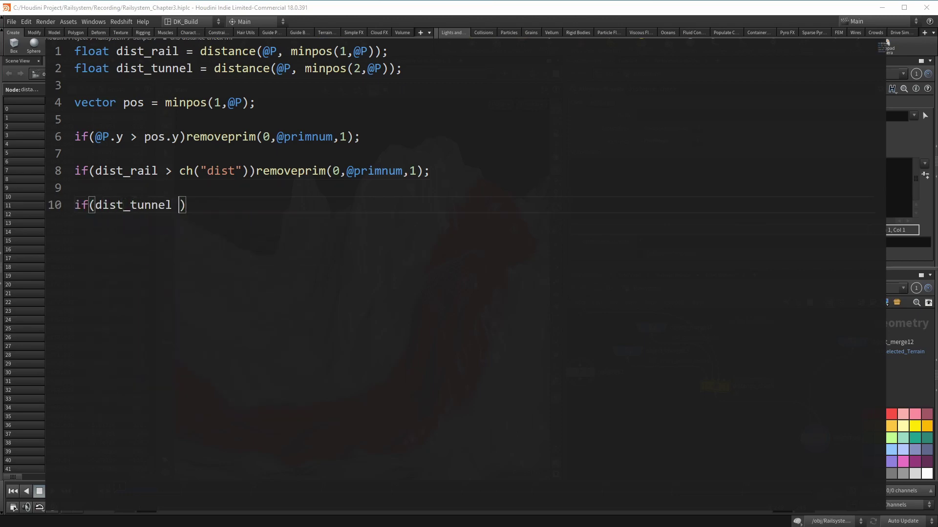
text(< ch("dtunnel")))
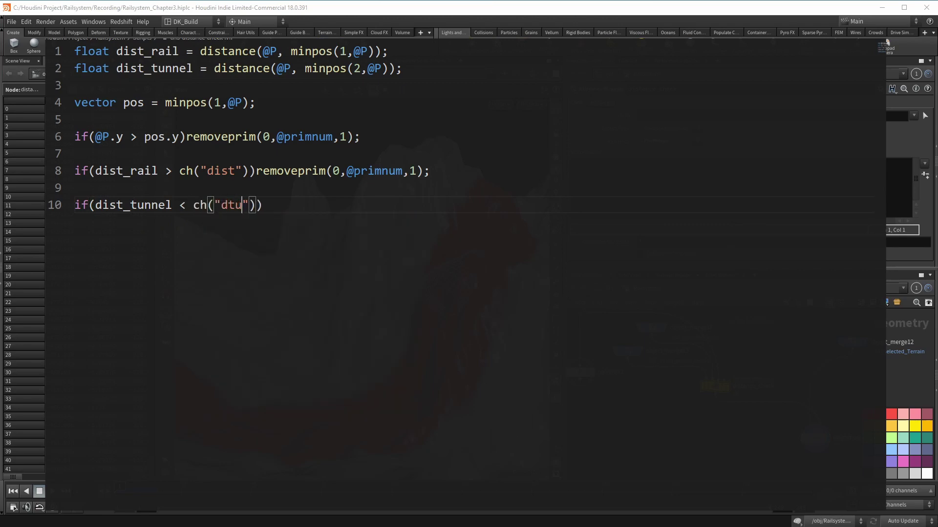
text(removeprim(0,@primnum,)
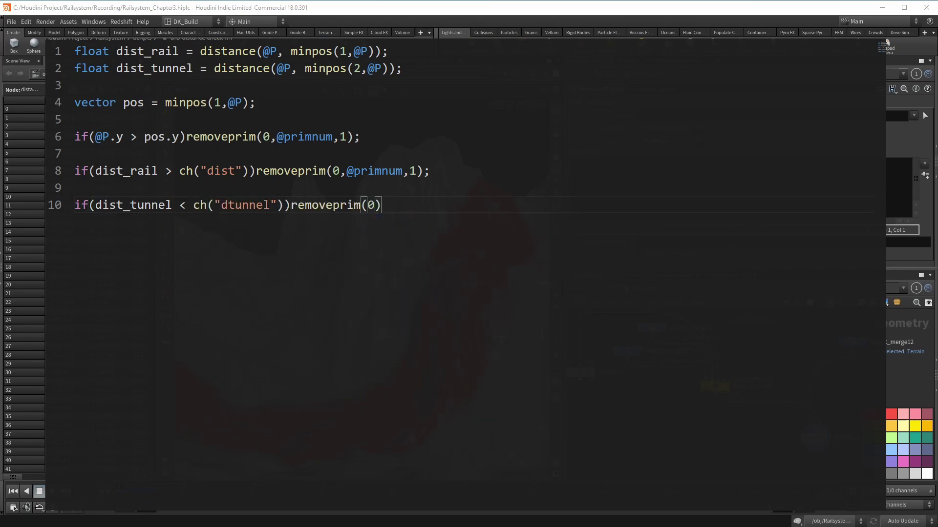
text(1);)
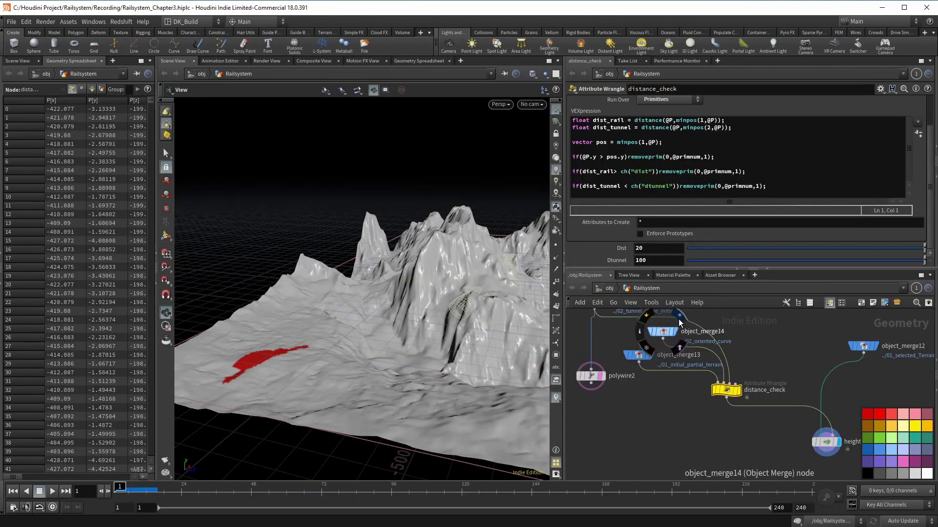
Step: Set the distance_check wrangle's Dist to 30 to widen the masked strip along the rail
scroll(373, 356, up, 3)
drag(379, 356, 400, 353)
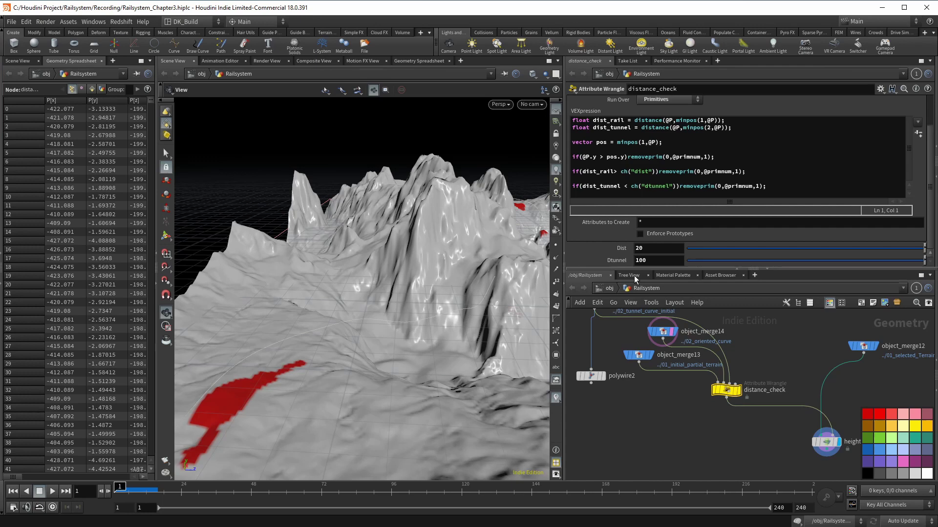
middle_drag(656, 248, 762, 235)
middle_drag(660, 252, 933, 261)
middle_drag(706, 249, 659, 258)
drag(464, 268, 475, 239)
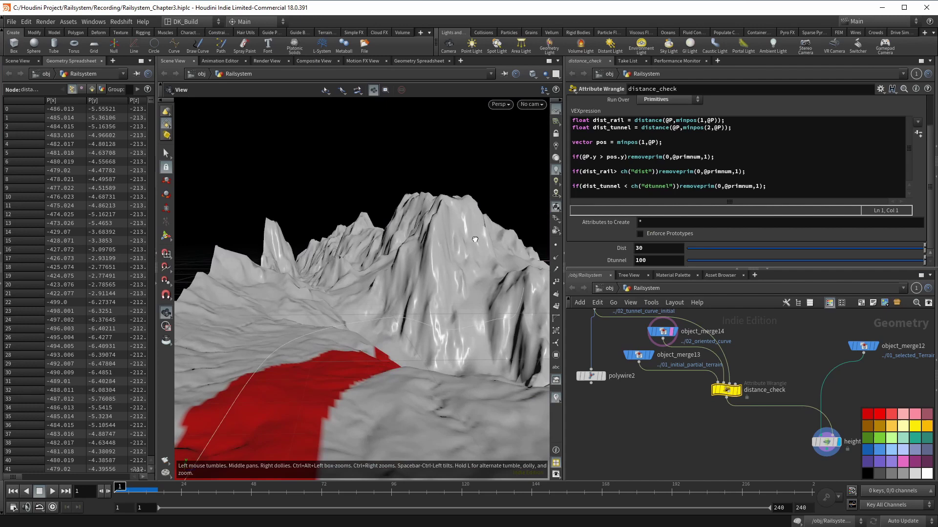
drag(474, 239, 459, 245)
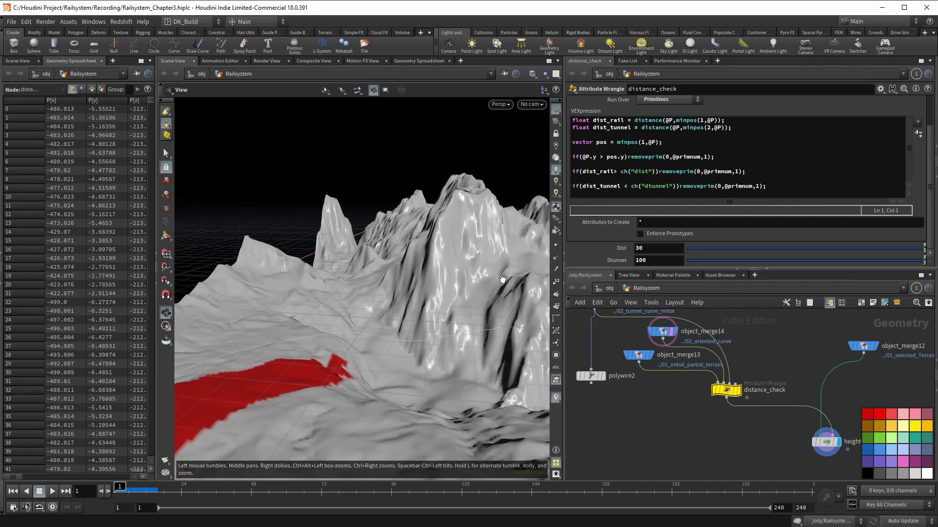
drag(503, 280, 400, 268)
Step: Set the distance_check wrangle's Dtunnel to 50 to bring the mask closer to the tunnel
middle_click(646, 261)
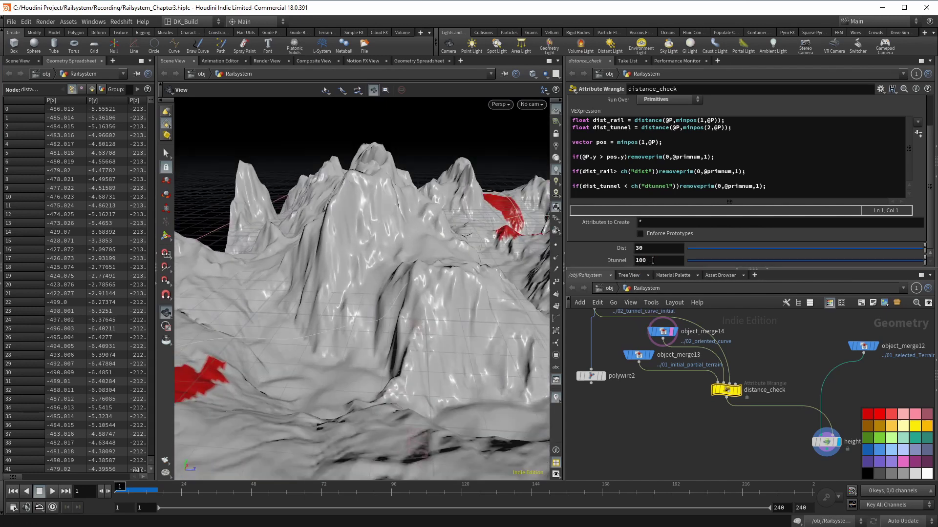
click(650, 261)
key(BackSpace)
key(Return)
drag(420, 293, 361, 318)
middle_drag(650, 248, 825, 258)
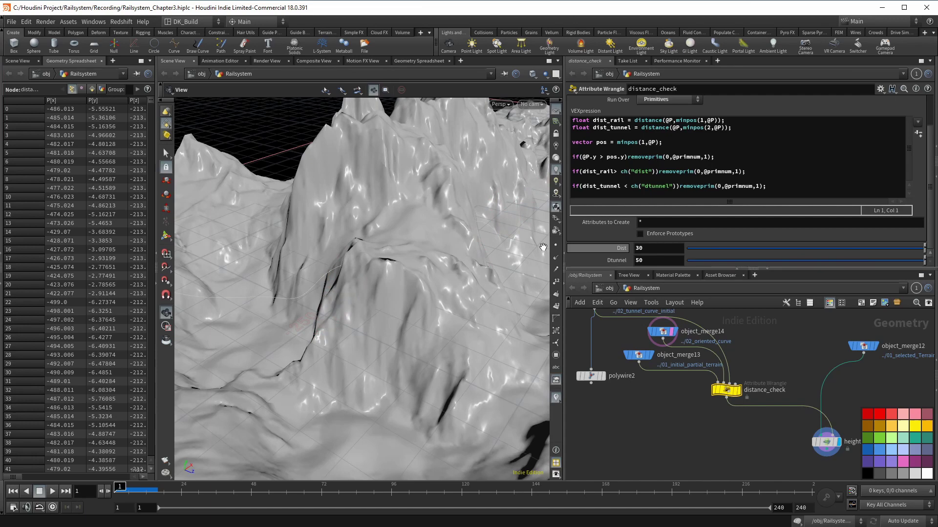
drag(543, 247, 424, 325)
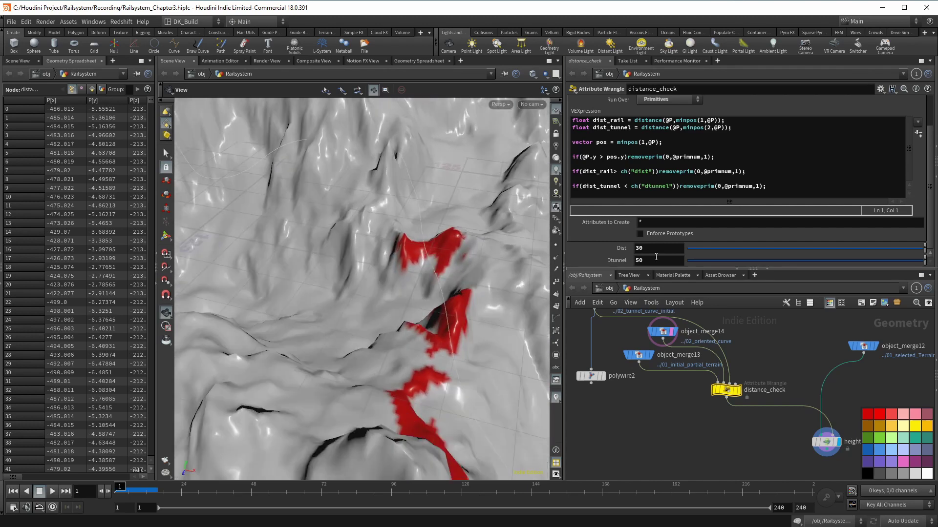
middle_drag(645, 263, 650, 241)
Step: Show the polywire2 tunnel as a template over the masked terrain near the tunnel entrance
drag(357, 350, 386, 326)
right_drag(385, 326, 492, 309)
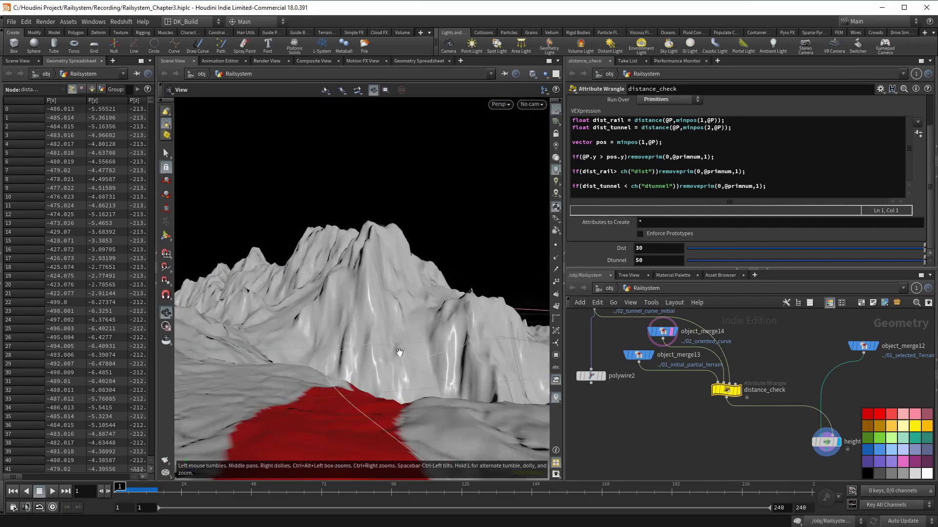
drag(400, 351, 408, 368)
middle_drag(395, 361, 399, 287)
mouse_move(592, 377)
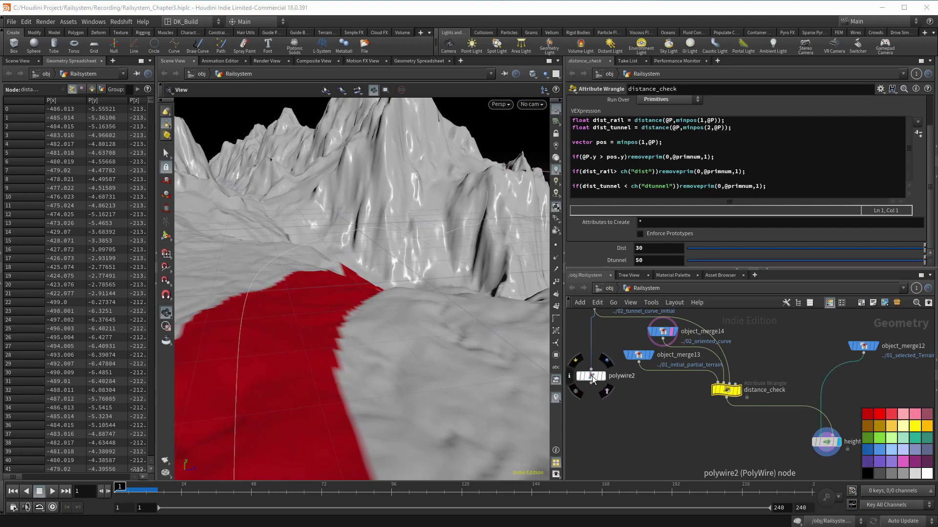
click(606, 392)
Step: Add and display a HeightField Mask by Feature node below heightfield_maskbyobject1, with Combine with Existing set to Subtract
middle_drag(772, 441, 701, 345)
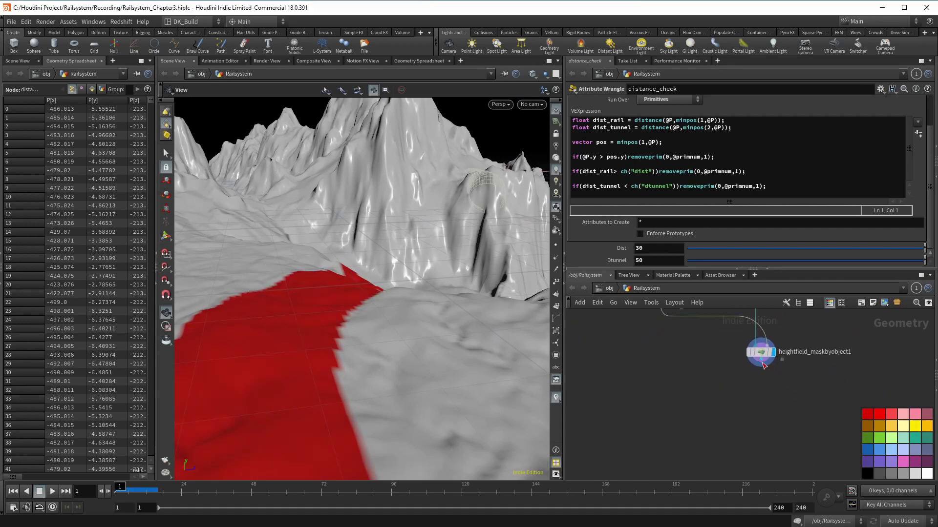
key(Tab)
text(hf mas)
key(Down)
key(Down)
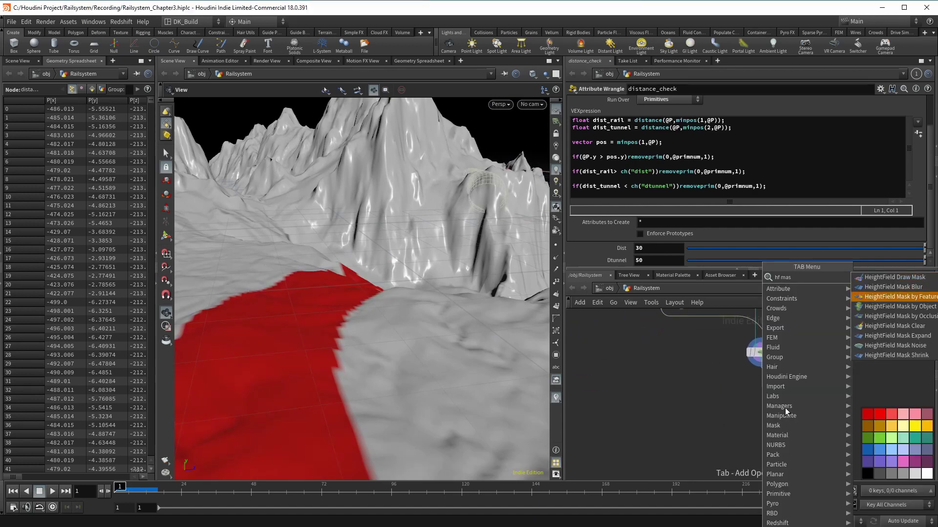
key(Return)
scroll(771, 397, up, 3)
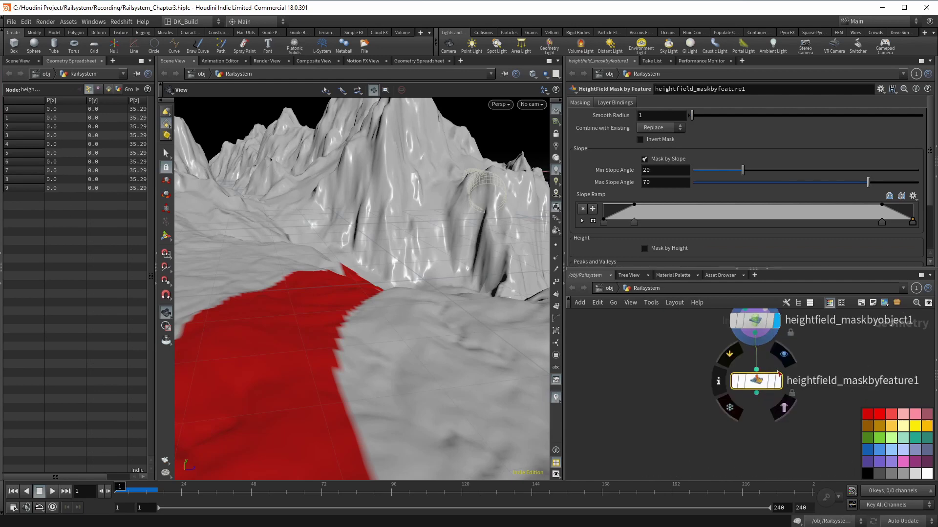
click(781, 356)
click(660, 126)
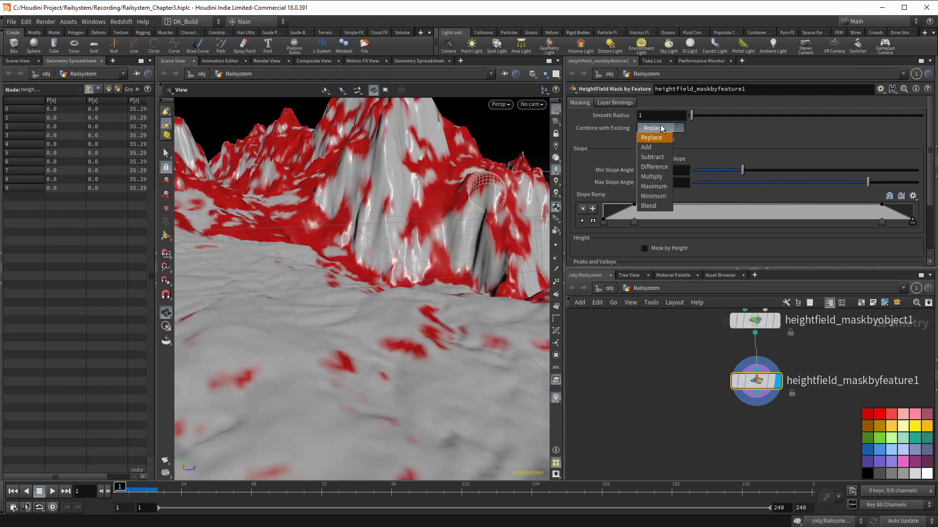
click(652, 157)
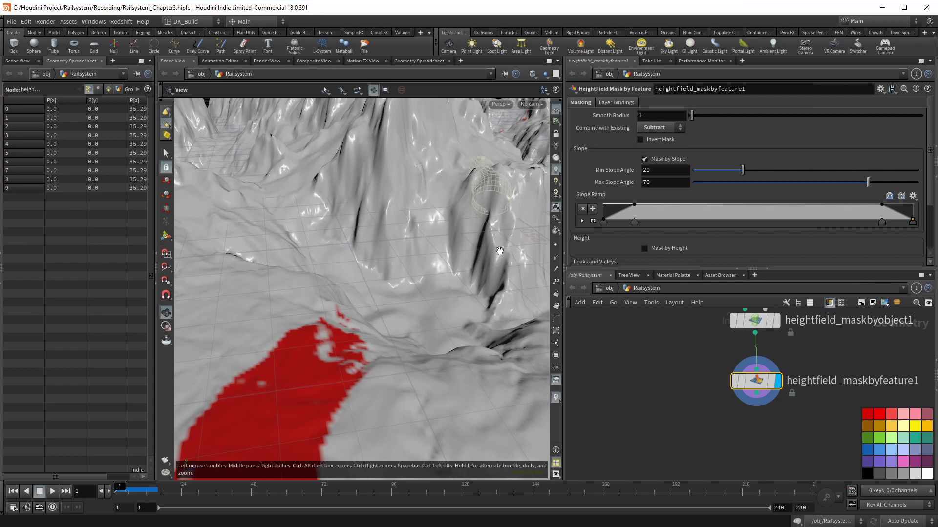
Step: Delete the two high-end points of the Slope Ramp and shift the two remaining points toward the ramp's middle
drag(881, 221, 883, 299)
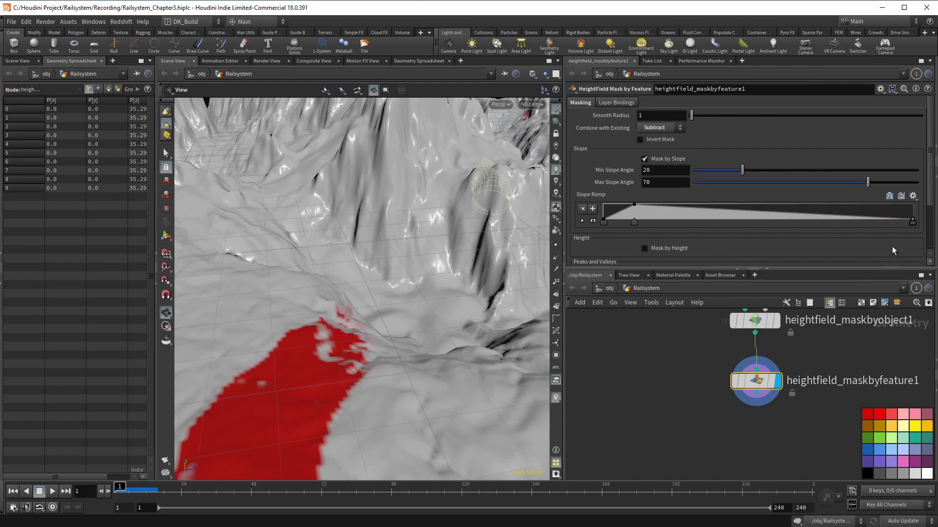
ctrl+click(912, 222)
drag(634, 222, 701, 222)
drag(605, 223, 687, 224)
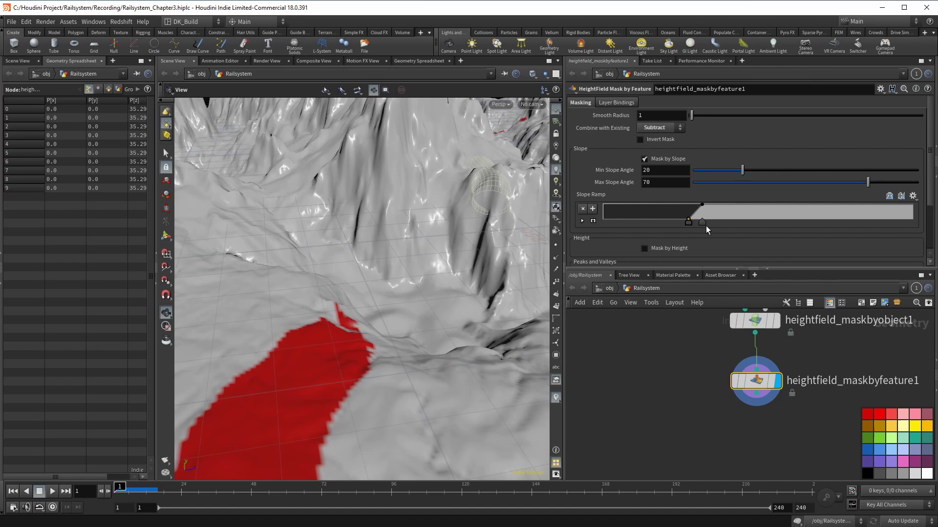
mouse_move(704, 222)
mouse_down()
mouse_move(742, 222)
mouse_move(699, 222)
mouse_move(718, 221)
mouse_up()
Step: Set Combine with Existing to Replace to preview the slope mask, and widen the Slope Ramp's rise by moving its upper point higher
click(668, 127)
click(665, 139)
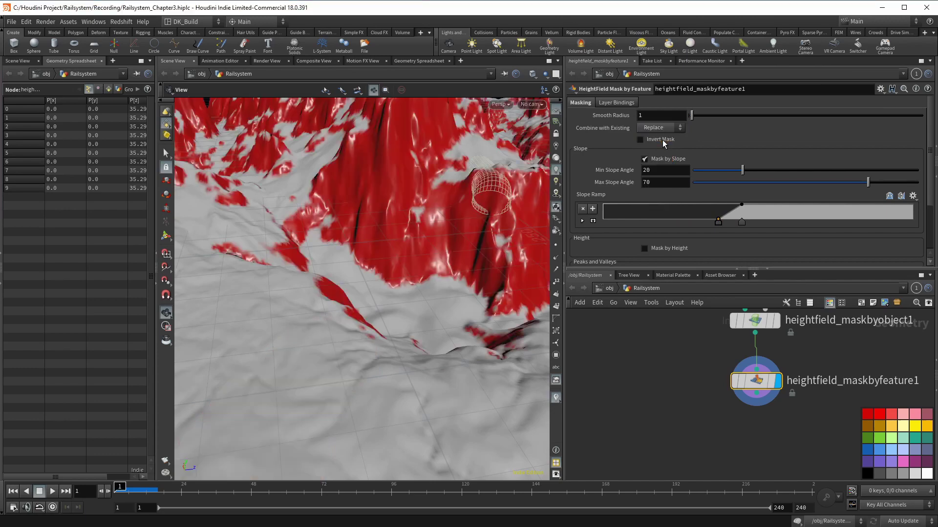
drag(476, 206, 383, 205)
drag(720, 222, 780, 216)
drag(509, 236, 509, 207)
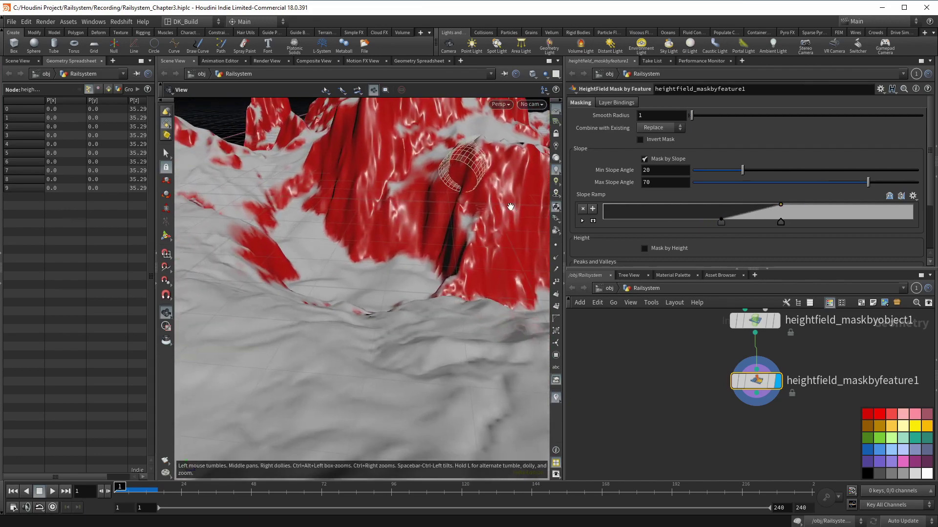
Step: Set Combine with Existing on heightfield_maskbyfeature1 back to Subtract
click(658, 129)
click(653, 157)
drag(341, 249, 367, 257)
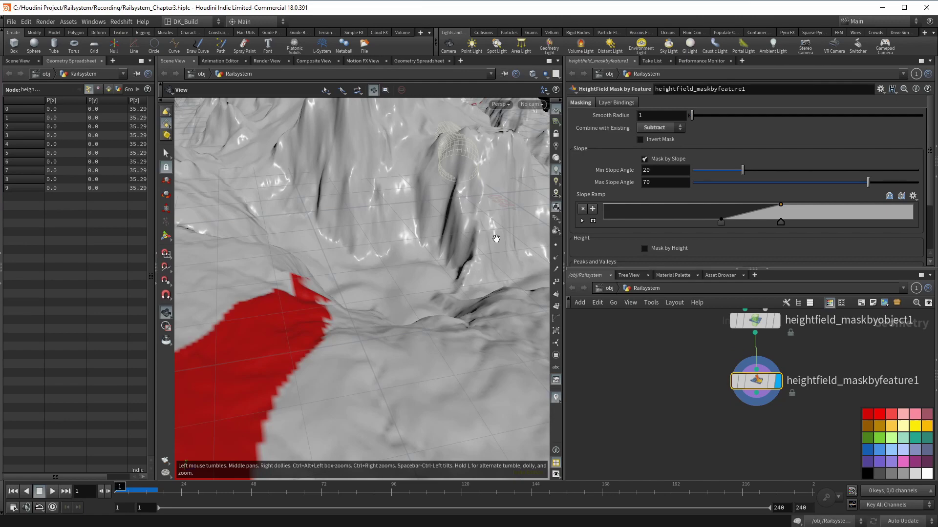
drag(496, 238, 340, 211)
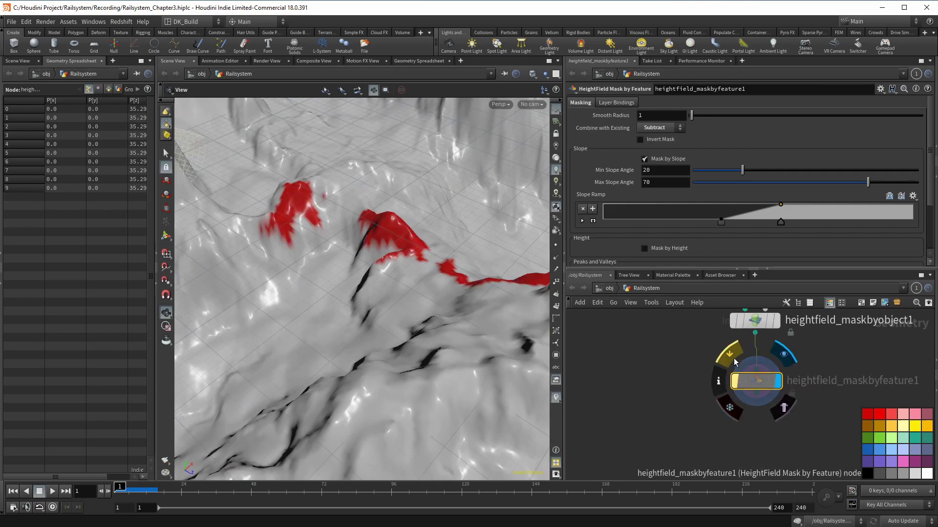
Step: Compare the terrain mask with heightfield_maskbyfeature1 bypassed and active, examining the steep areas along the rail
click(735, 362)
click(733, 363)
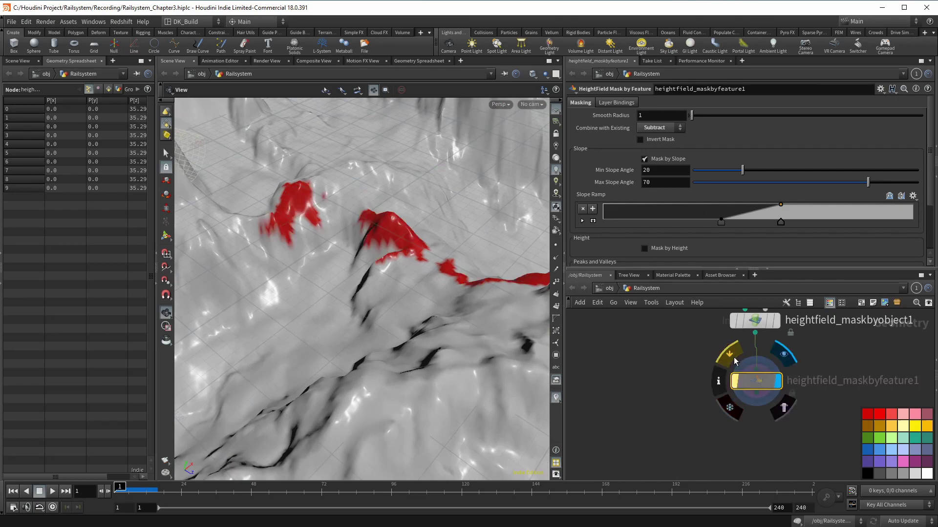
click(733, 362)
drag(356, 266, 274, 268)
right_drag(274, 268, 289, 272)
drag(289, 272, 294, 306)
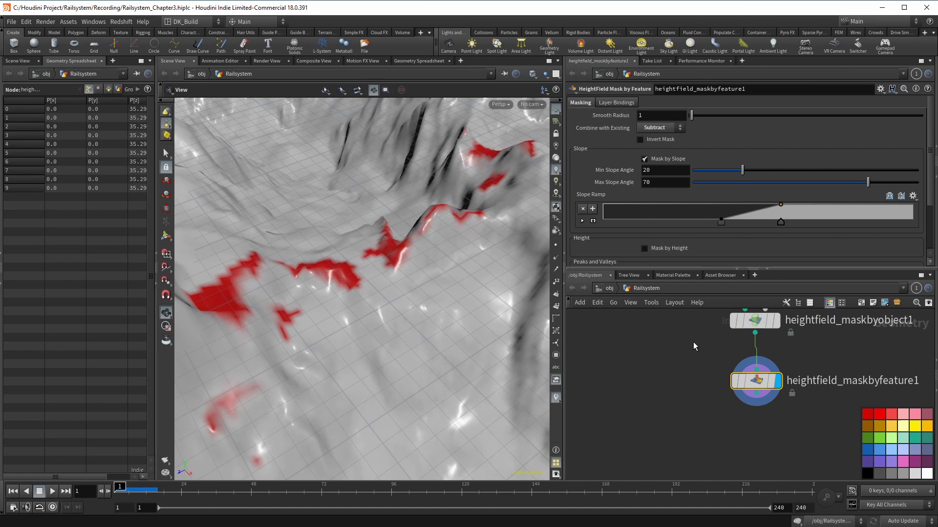
Step: Add a HeightField Mask Blur node below heightfield_maskbyfeature1 and display its result
key(Tab)
text(hf ms)
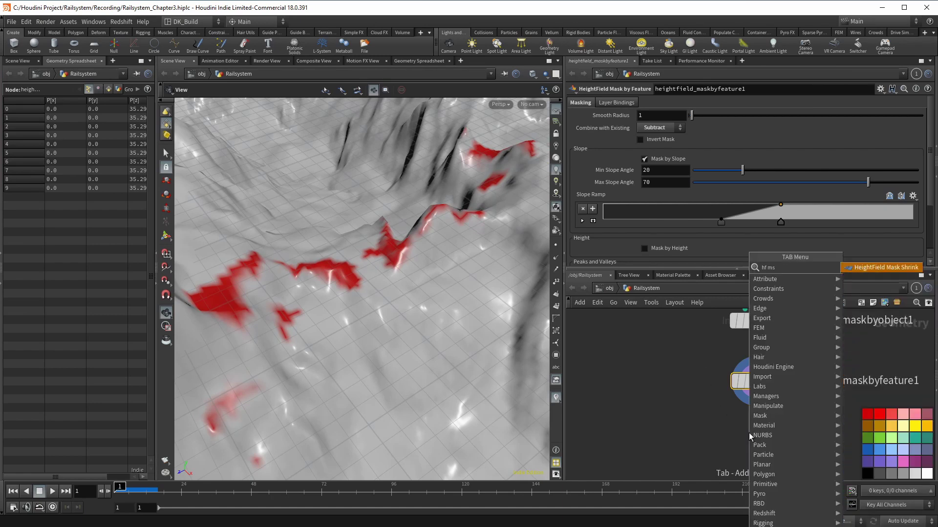
key(BackSpace)
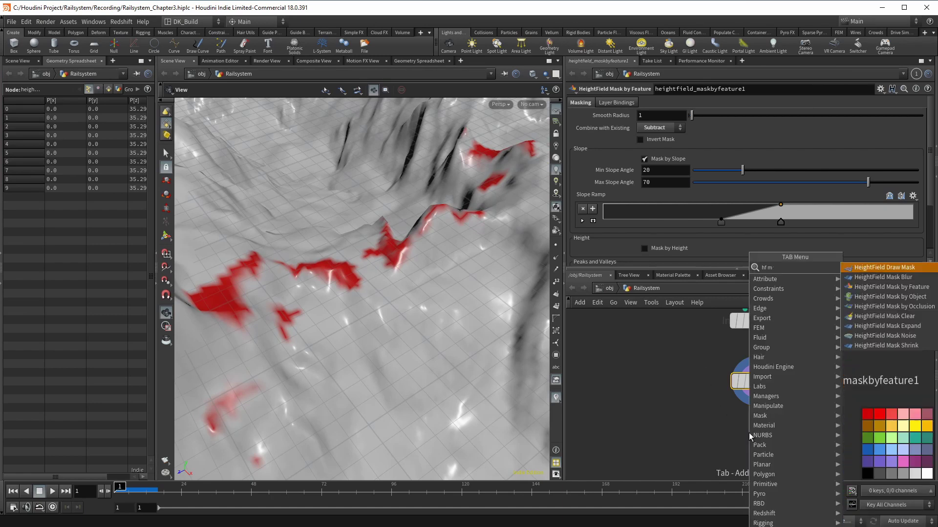
key(Return)
click(748, 432)
click(777, 415)
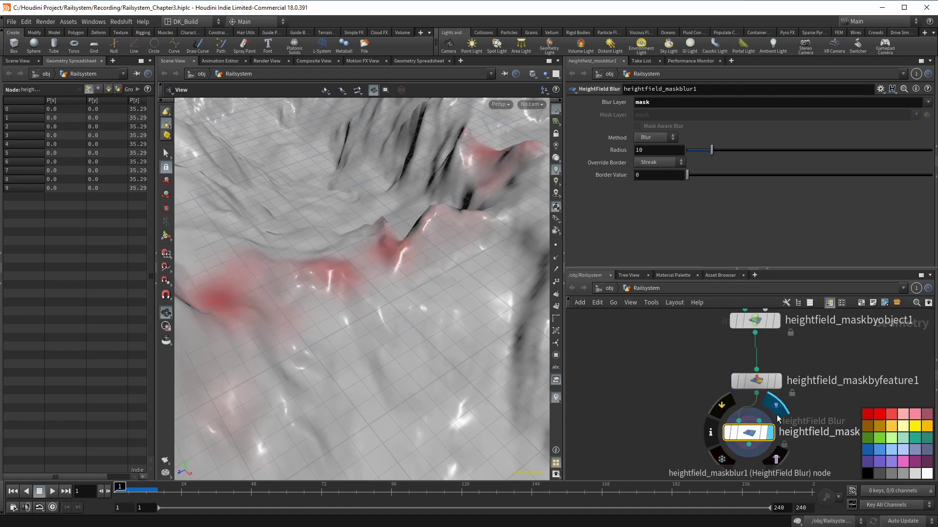
Step: Add a HeightField Remap node below heightfield_maskblur1 and set its layer to remap to mask
middle_drag(656, 406, 655, 351)
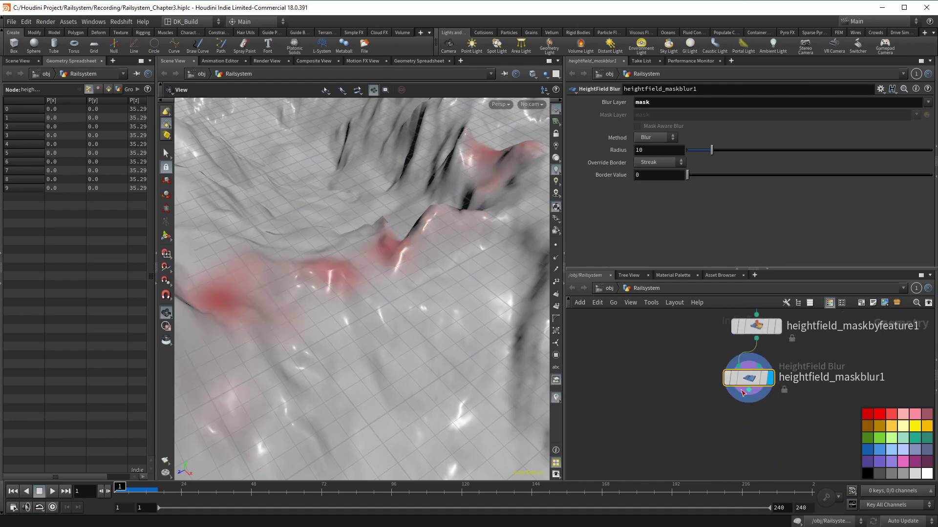
key(Tab)
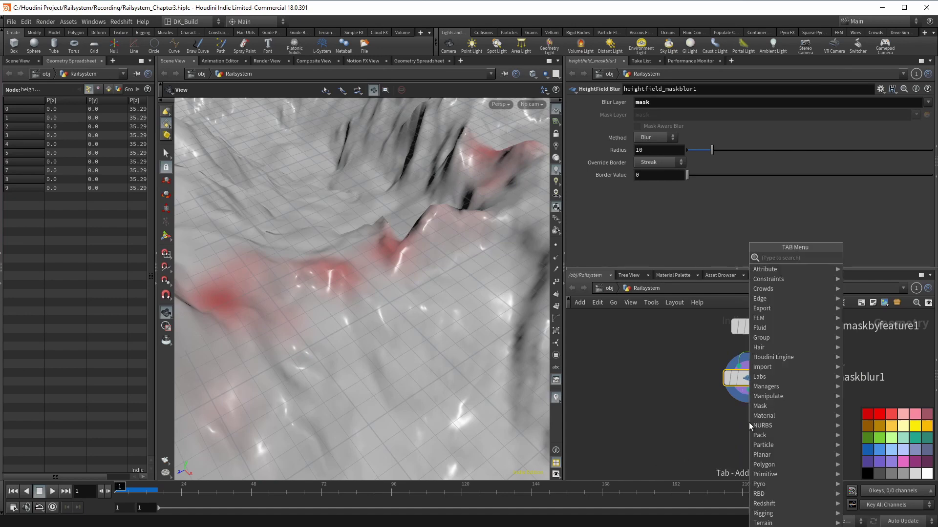
text(hf rem)
key(Return)
click(749, 423)
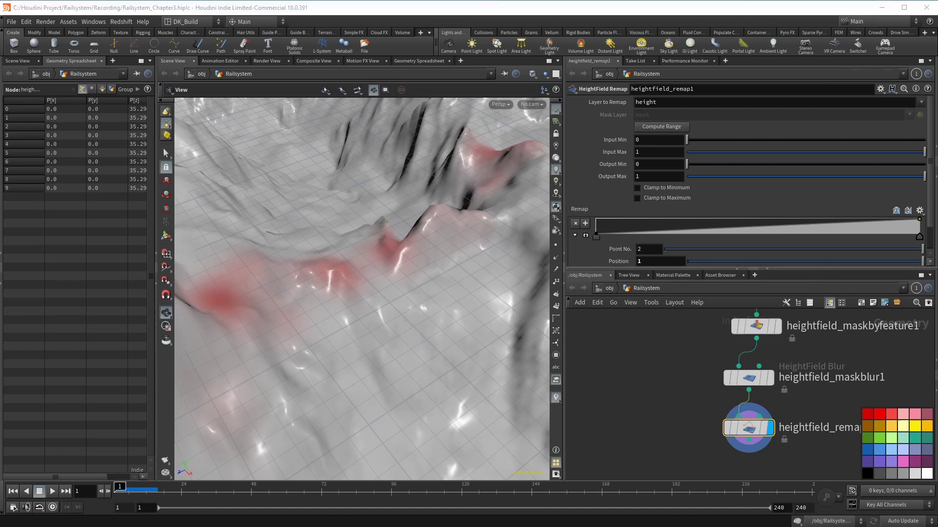
drag(662, 104, 594, 95)
text(mask)
key(Return)
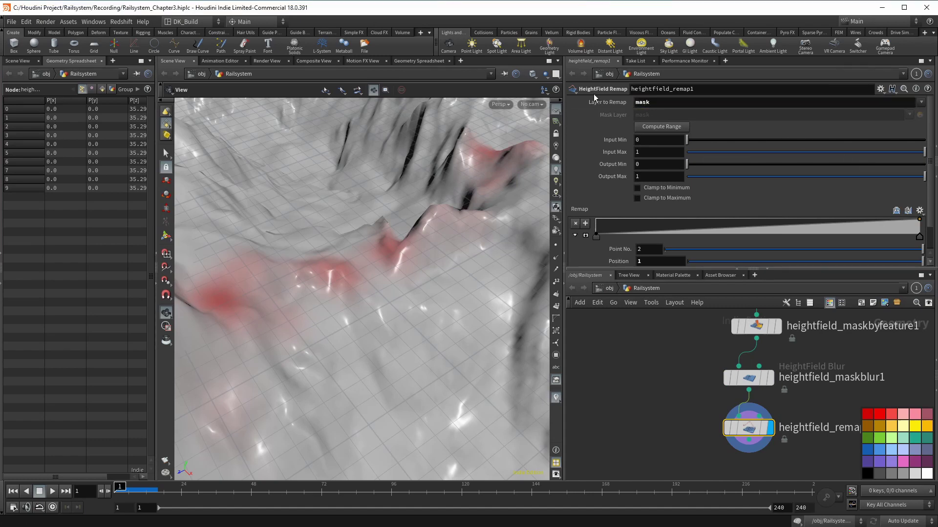
Step: Compute the mask's range on heightfield_remap1 and raise Input Min to 0.708
click(655, 128)
click(647, 143)
text(.7)
key(Return)
mouse_move(852, 140)
mouse_down()
mouse_move(742, 140)
mouse_move(856, 141)
mouse_up()
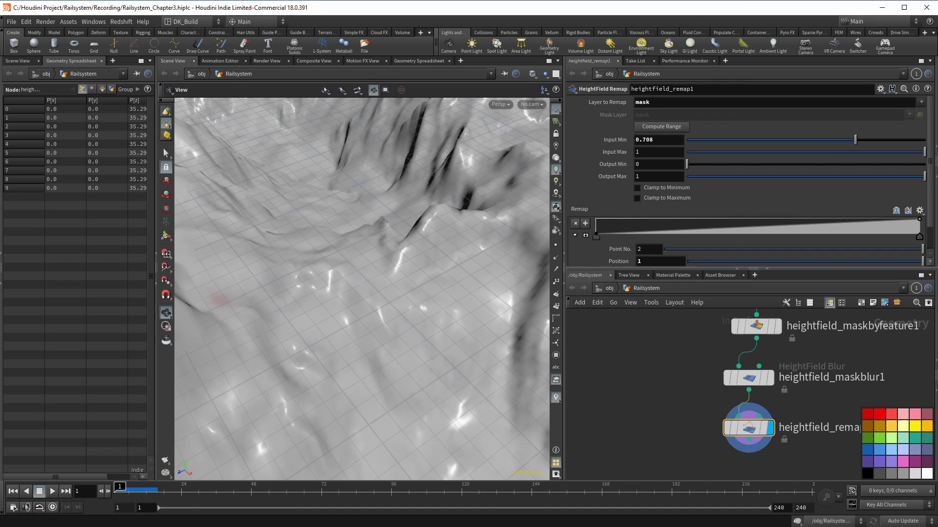
Step: Add a Null node fed by heightfield_remap1, name it 03_mask and colour it green
scroll(794, 429, down, 4)
middle_drag(794, 432, 734, 402)
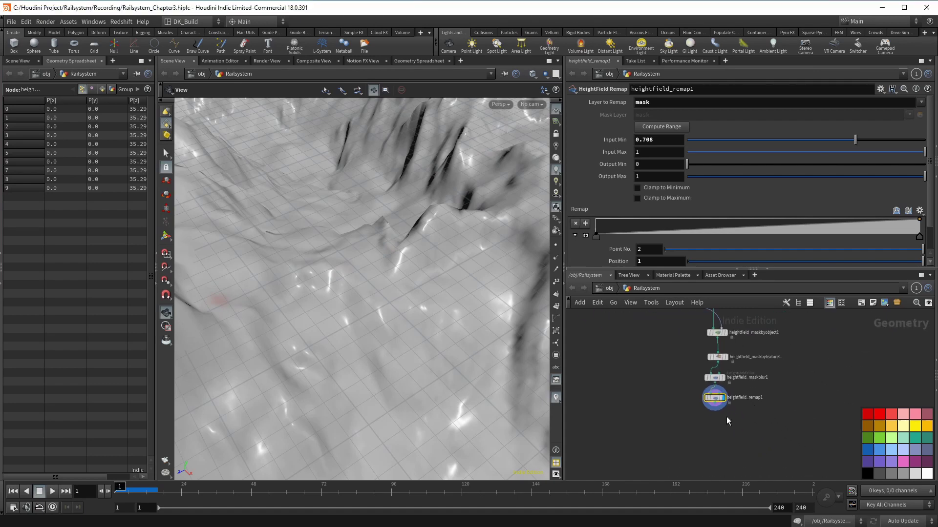
scroll(723, 417, up, 3)
click(708, 389)
click(786, 430)
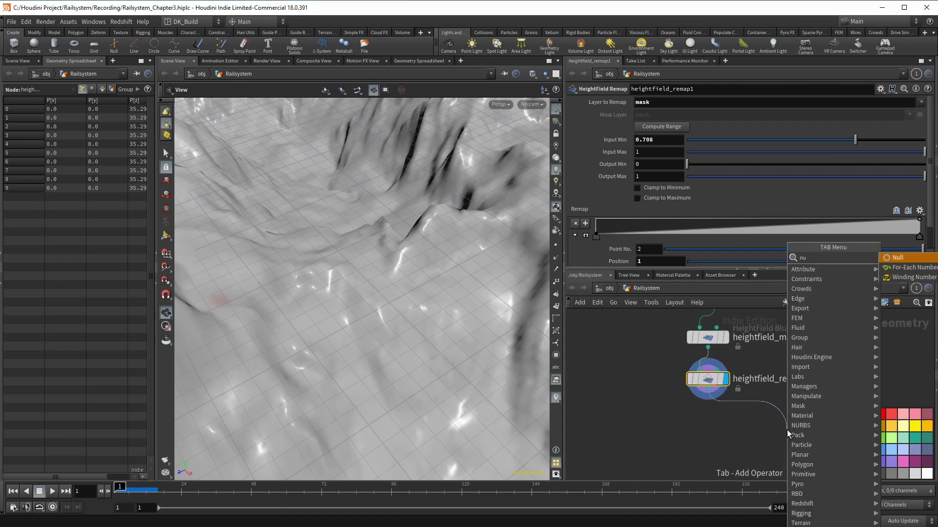
text(null1)
key(Return)
double_click(822, 430)
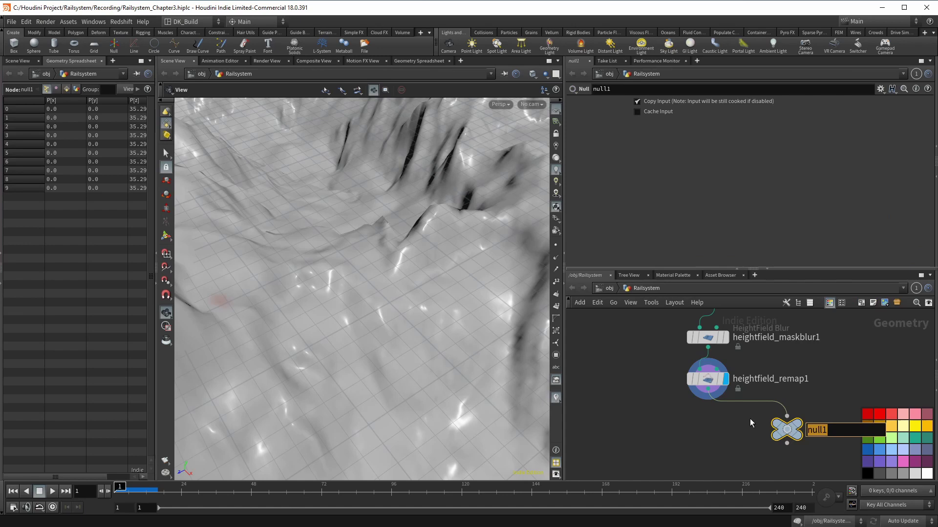
text(03_mask)
key(Return)
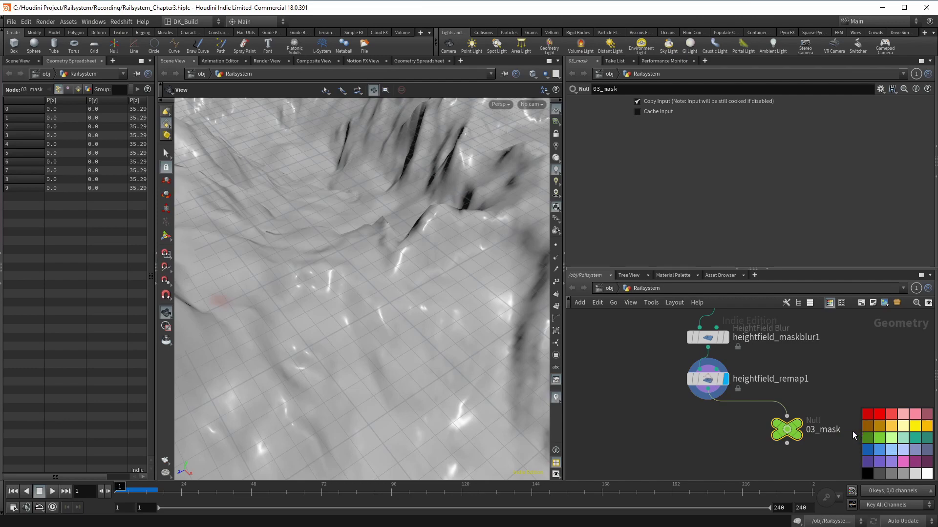
Step: Add a HeightField Blur node below heightfield_remap1 and display its result
scroll(769, 399, down, 4)
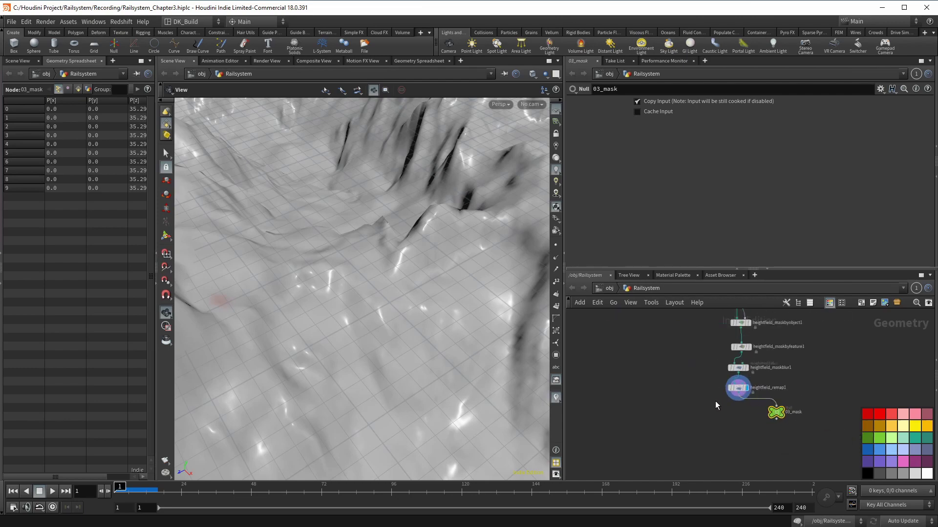
key(space+g)
scroll(374, 310, up, 3)
drag(362, 308, 373, 278)
scroll(760, 420, up, 4)
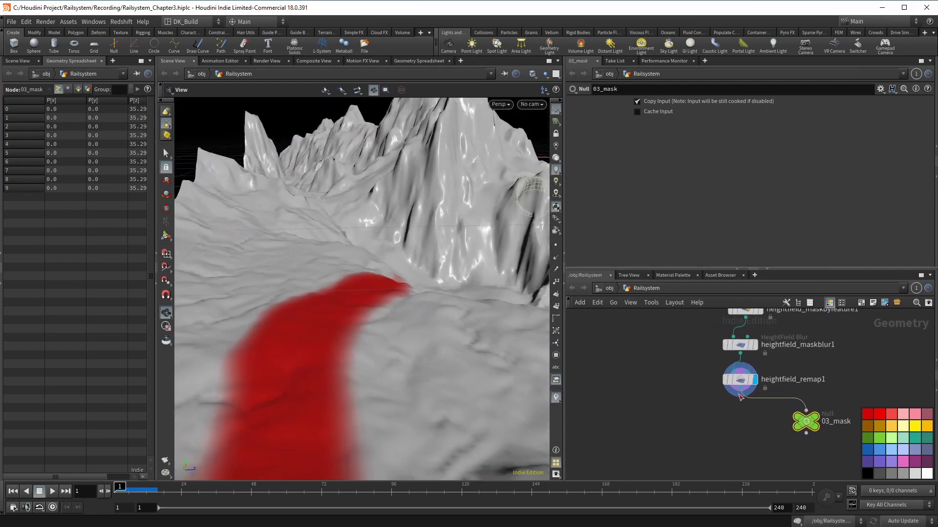
click(740, 397)
click(740, 444)
text(hf)
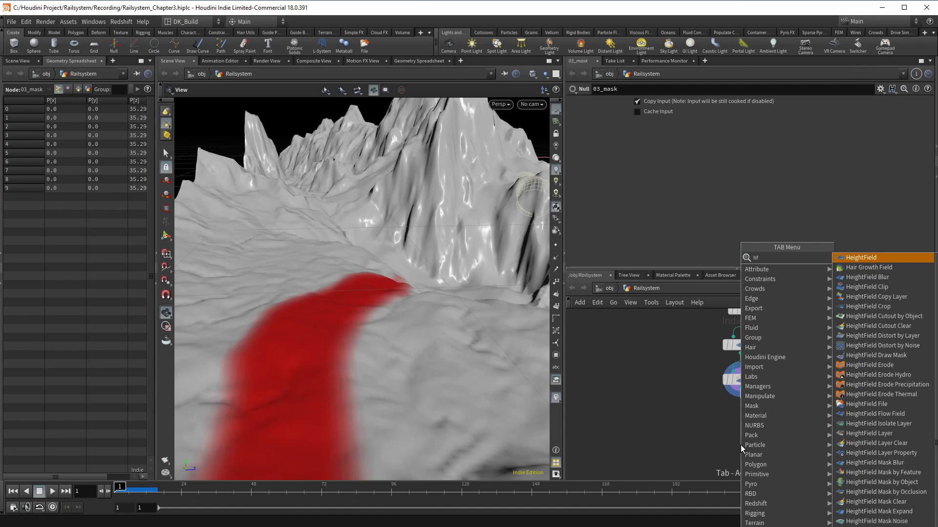
text(blur)
key(Return)
click(740, 444)
mouse_move(742, 445)
click(762, 428)
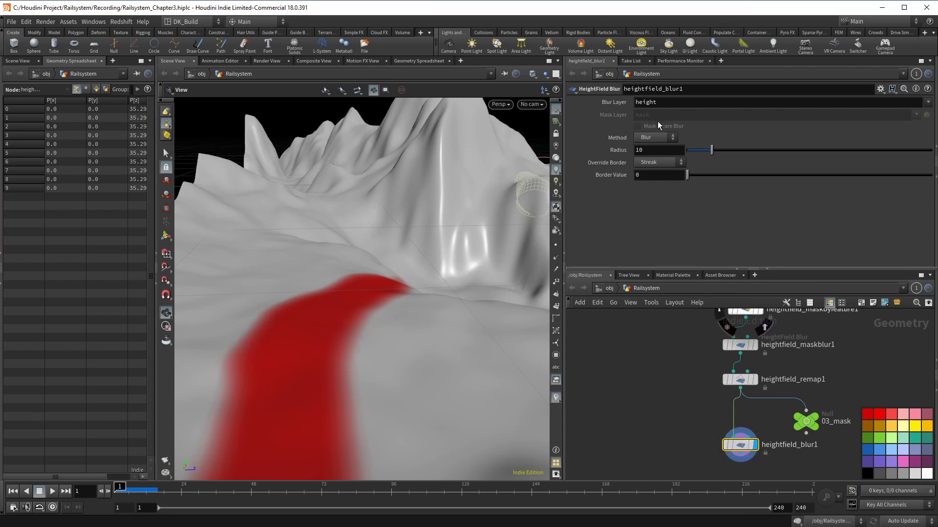
Step: Connect heightfield_remap1 to the mask input of heightfield_blur1 and reduce the blur Radius to 3.4
drag(662, 102, 567, 100)
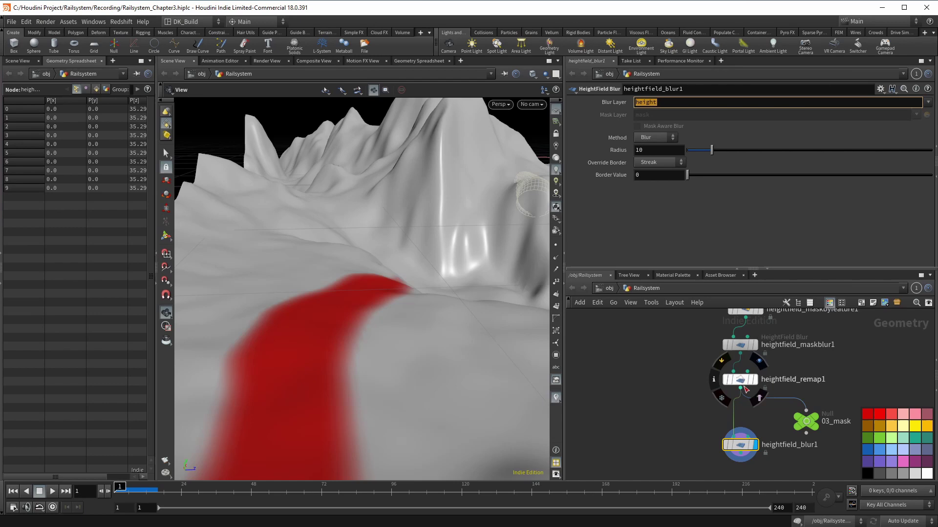
drag(740, 388, 746, 438)
drag(376, 393, 400, 358)
mouse_move(711, 150)
mouse_down()
mouse_move(684, 155)
mouse_move(728, 159)
mouse_move(686, 155)
mouse_move(705, 154)
mouse_move(695, 154)
mouse_up()
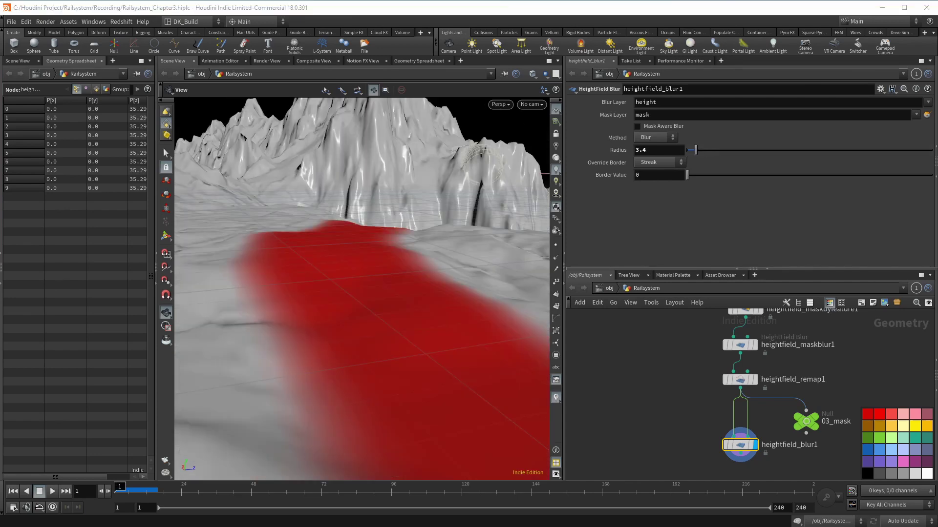
Step: Enable Mask Aware Blur on heightfield_blur1, using 10 iterations
click(637, 127)
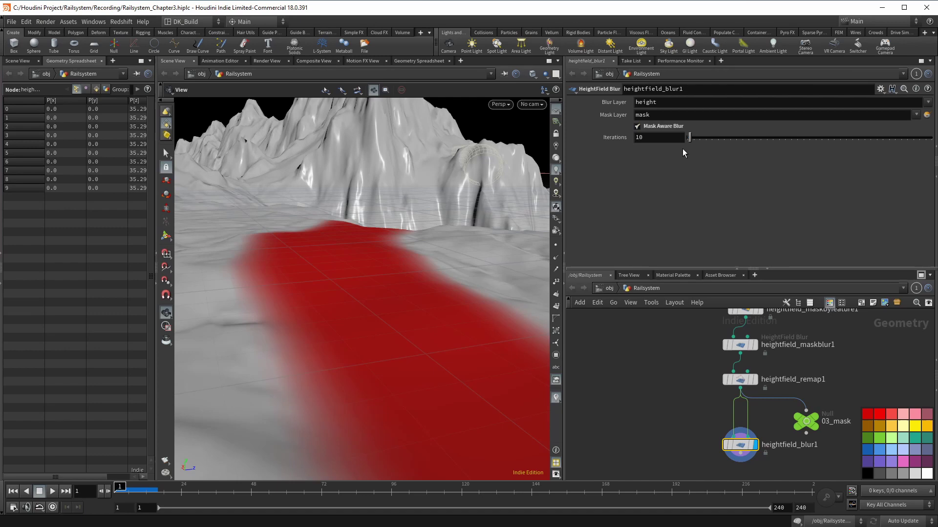
mouse_move(694, 141)
mouse_down()
mouse_move(796, 156)
mouse_move(664, 136)
mouse_move(719, 148)
mouse_move(682, 150)
mouse_move(690, 151)
mouse_up()
mouse_move(397, 278)
mouse_down()
mouse_move(351, 291)
mouse_move(392, 291)
mouse_up()
scroll(681, 436, up, 2)
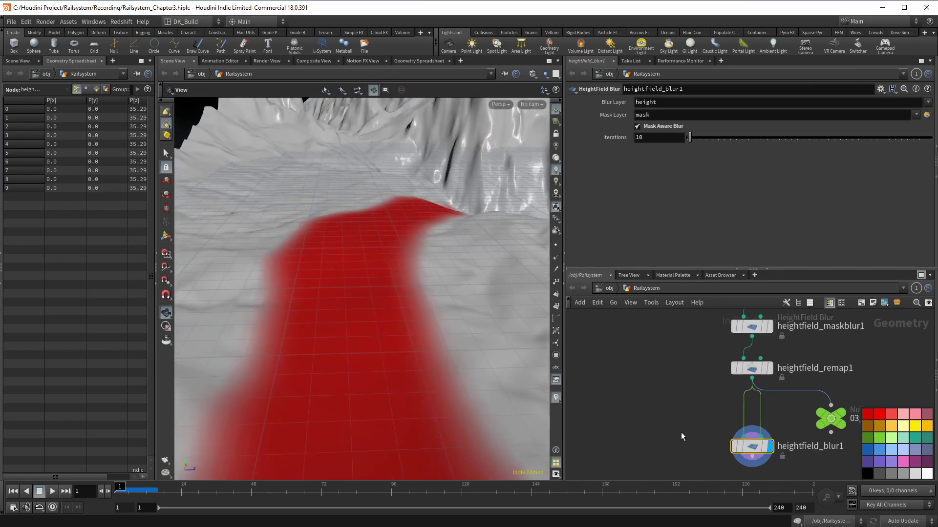
Step: Add a HeightField Mask Clear node below heightfield_blur1 and display its result
middle_drag(681, 433, 676, 362)
click(746, 386)
key(Tab)
text(hfc)
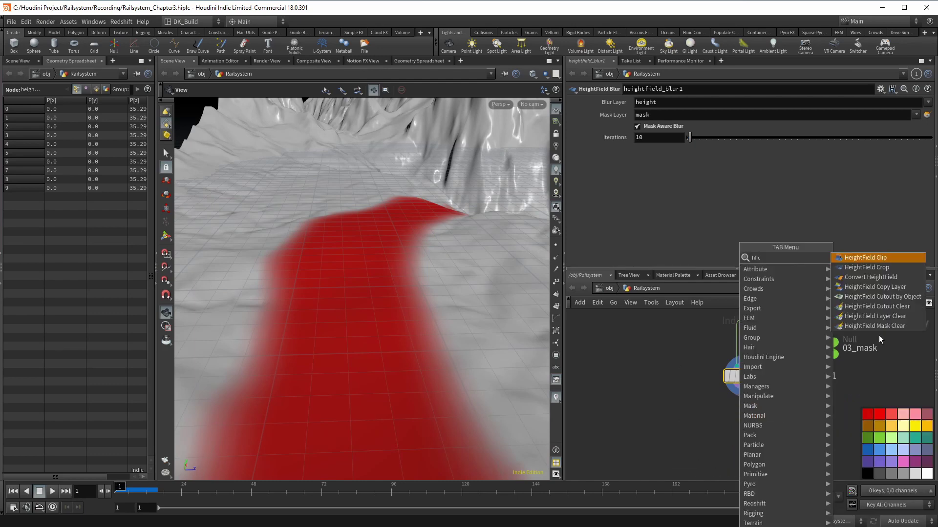
click(877, 327)
click(756, 420)
Step: Examine the blurred terrain around the tunnel's wireframe and locate the polywire2 node that produces it
drag(440, 298, 472, 273)
scroll(693, 420, down, 3)
scroll(697, 416, down, 3)
scroll(622, 333, up, 2)
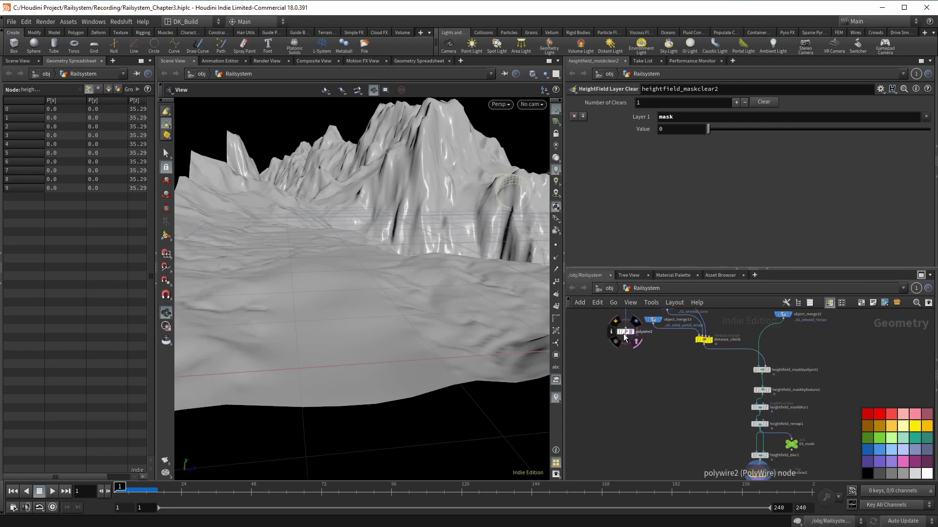
middle_drag(472, 220, 405, 281)
drag(405, 282, 391, 293)
right_drag(391, 293, 430, 312)
drag(430, 312, 408, 325)
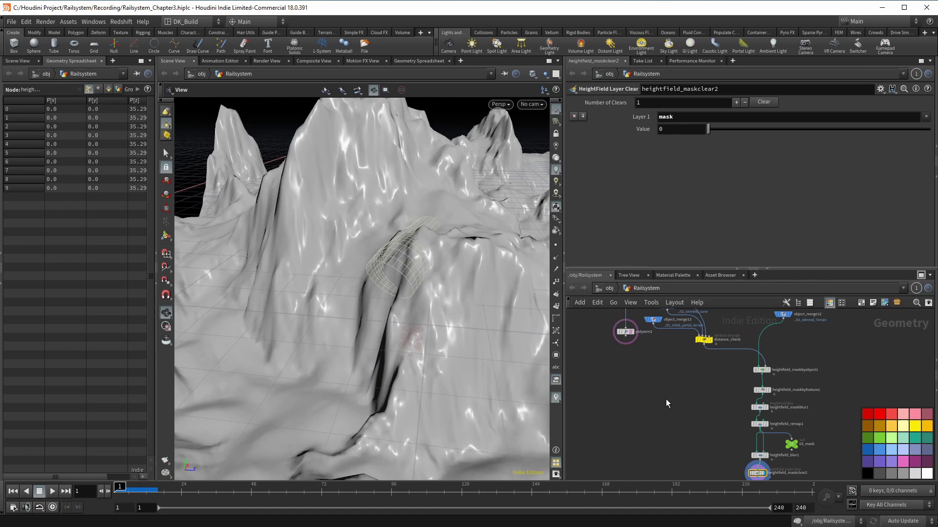
Step: Add a Transform node below polywire2 and display its result
scroll(652, 378, up, 2)
key(Tab)
text(tran)
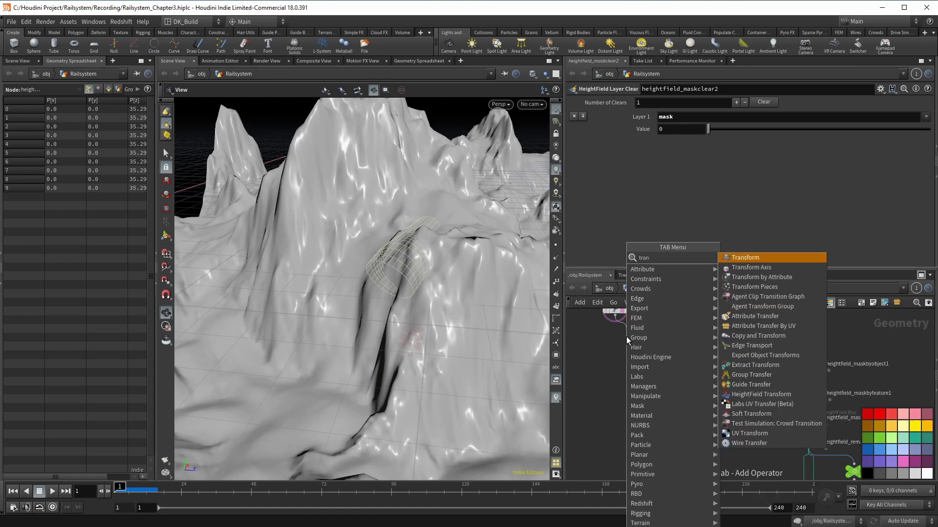
key(Return)
click(626, 336)
click(642, 327)
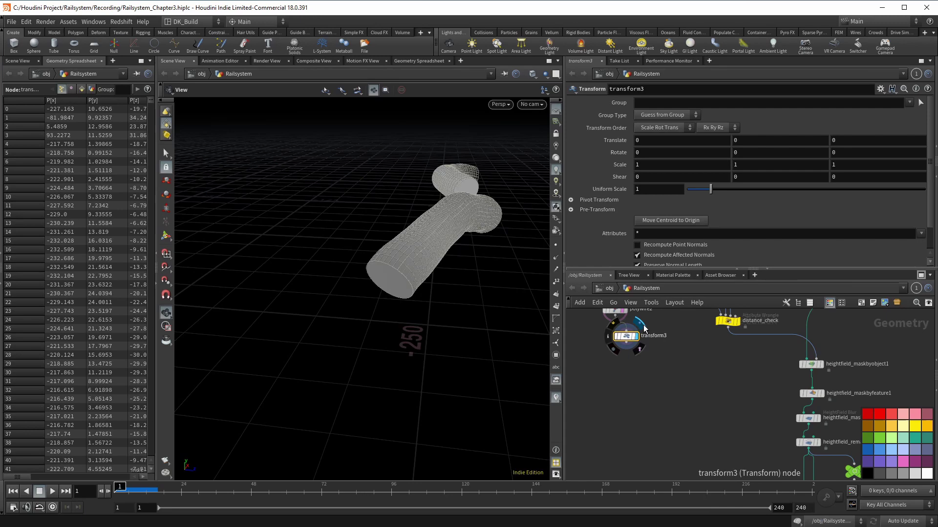
Step: Set the Y translation of transform3 to 3 to raise the tunnel geometry
drag(739, 140, 733, 140)
text(3)
key(Return)
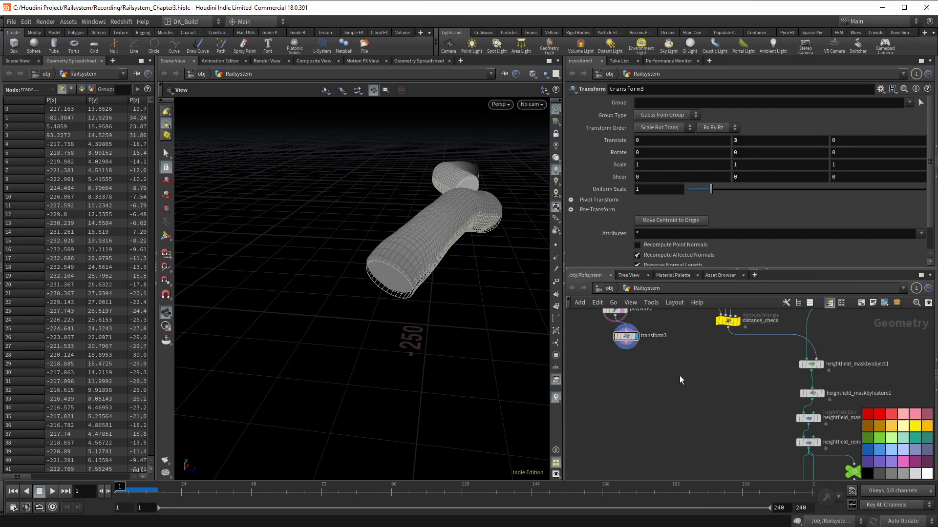
mouse_move(469, 298)
mouse_down()
mouse_move(502, 289)
mouse_move(468, 284)
mouse_up()
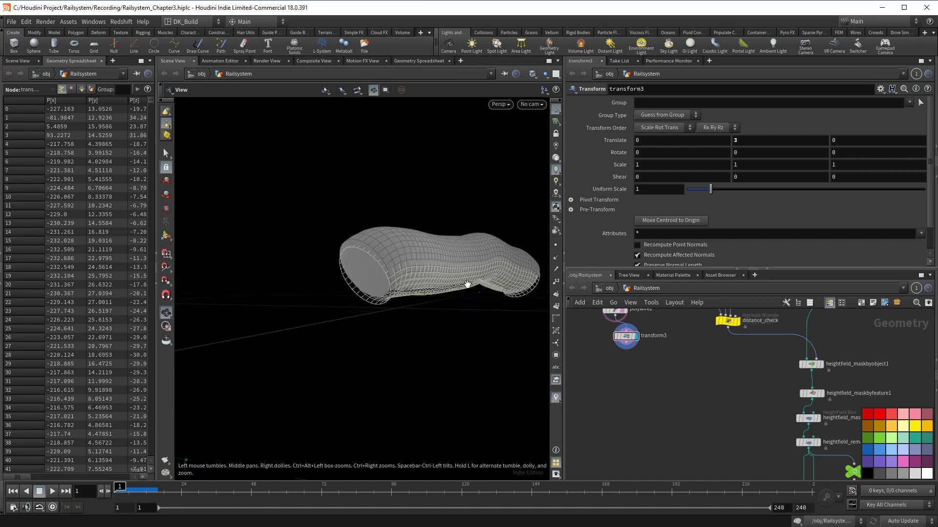
Step: Add a HeightField Project node with heightfield_maskclear2 as terrain and transform3 as the projected geometry, and inspect its result
middle_drag(687, 395, 688, 353)
scroll(687, 353, down, 3)
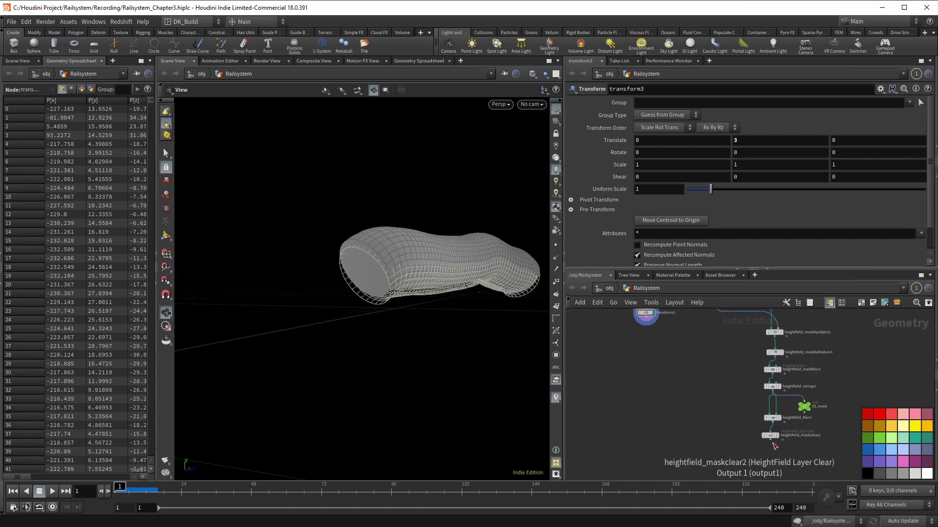
click(773, 443)
key(Tab)
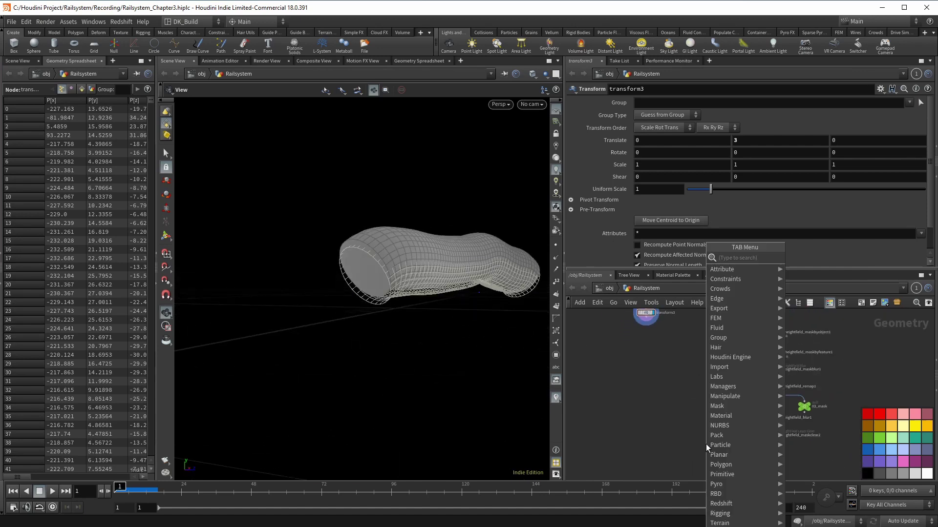
text(heightfield proj)
key(Return)
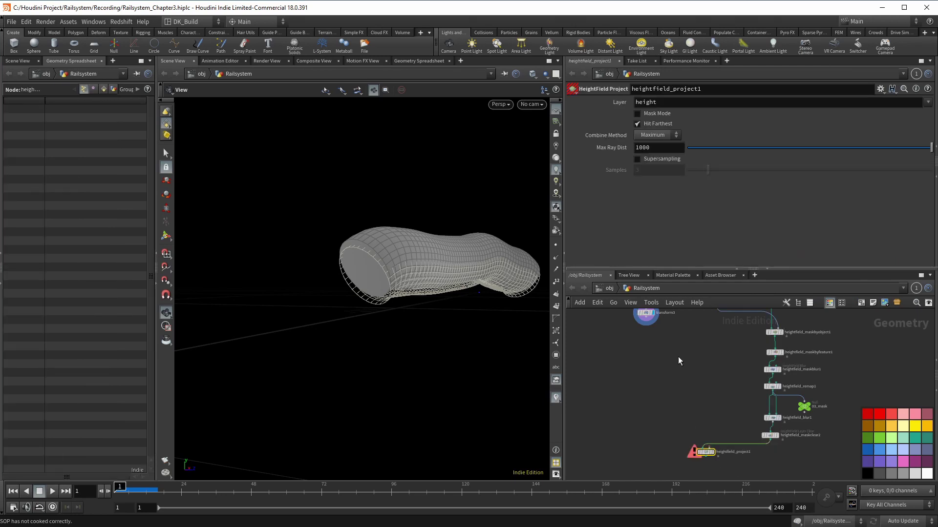
scroll(645, 335, down, 2)
scroll(704, 458, up, 6)
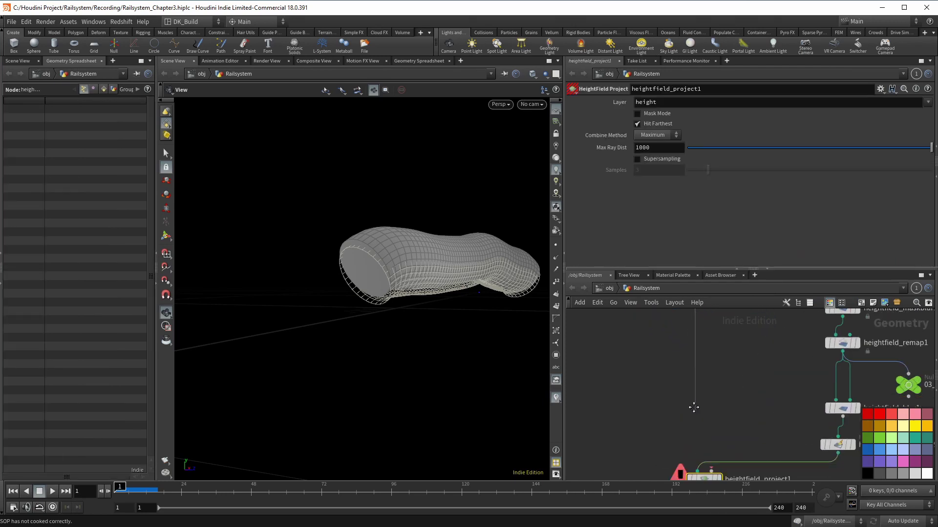
click(701, 380)
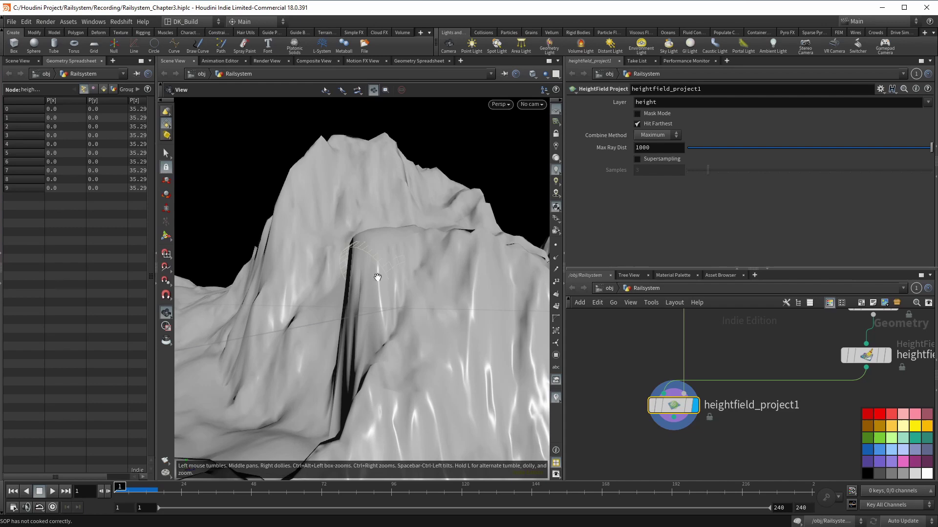
drag(376, 276, 521, 286)
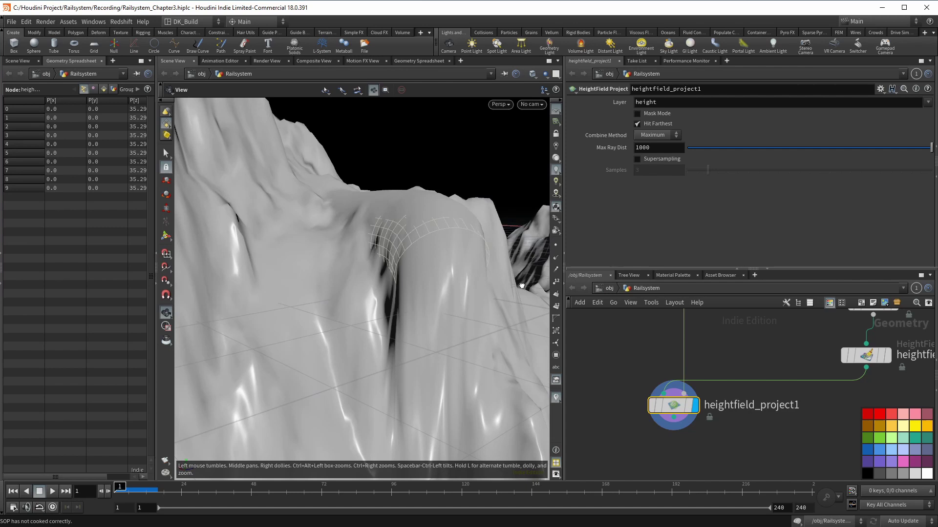
drag(521, 286, 493, 298)
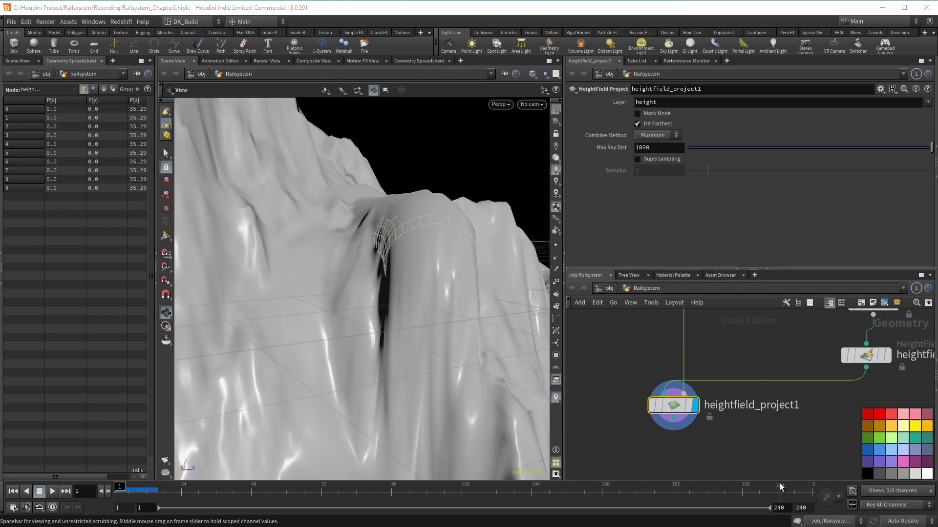
Step: Add a HeightField Mask by Object node fed by heightfield_project1 and place it below that node
drag(674, 406, 740, 362)
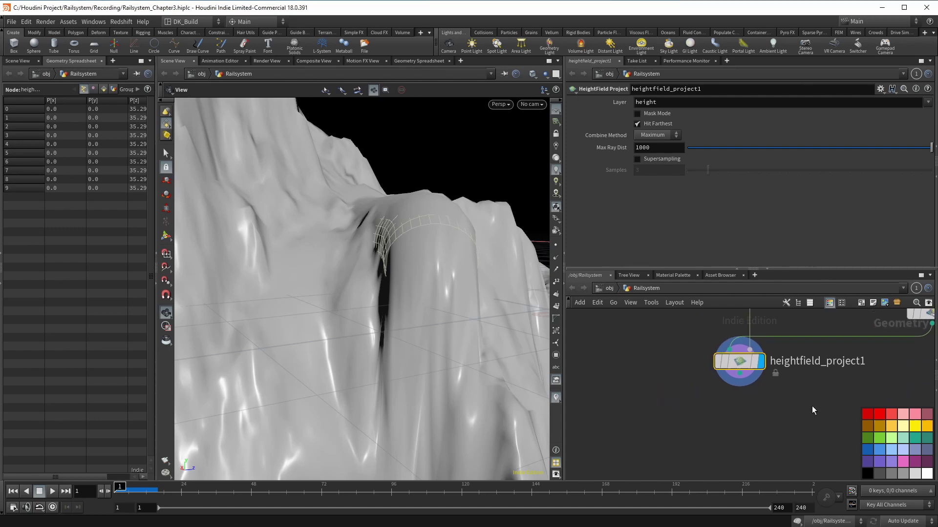
key(Tab)
text(hfmasko)
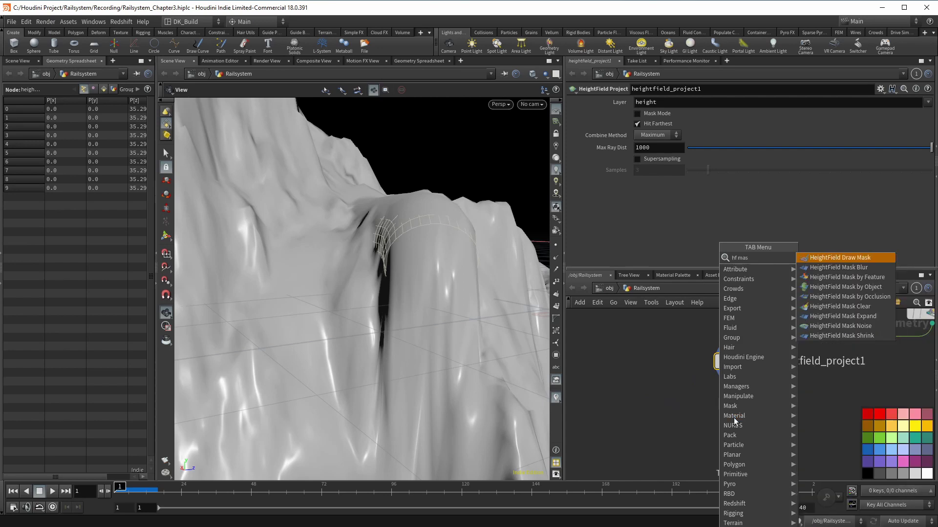
key(Return)
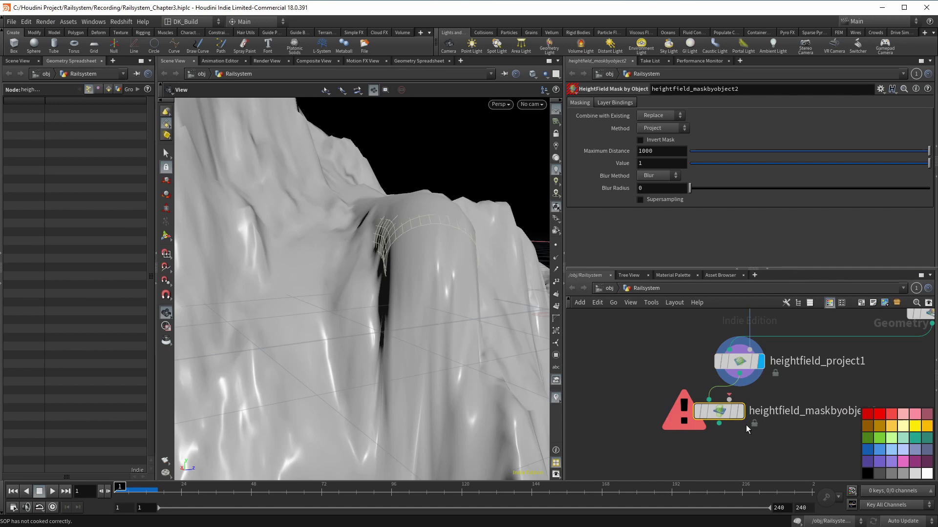
drag(714, 414, 663, 419)
scroll(665, 423, down, 3)
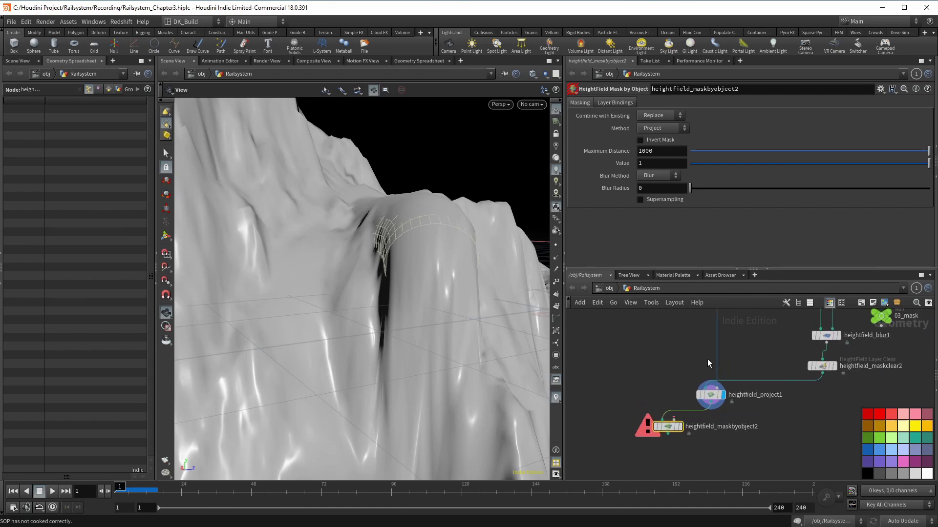
Step: Feed the raised tunnel geometry from transform3 into heightfield_maskbyobject2 as the mask object and inspect the resulting mask
drag(715, 353, 671, 419)
mouse_move(477, 233)
mouse_down()
mouse_move(436, 254)
mouse_move(418, 297)
mouse_move(483, 230)
mouse_up()
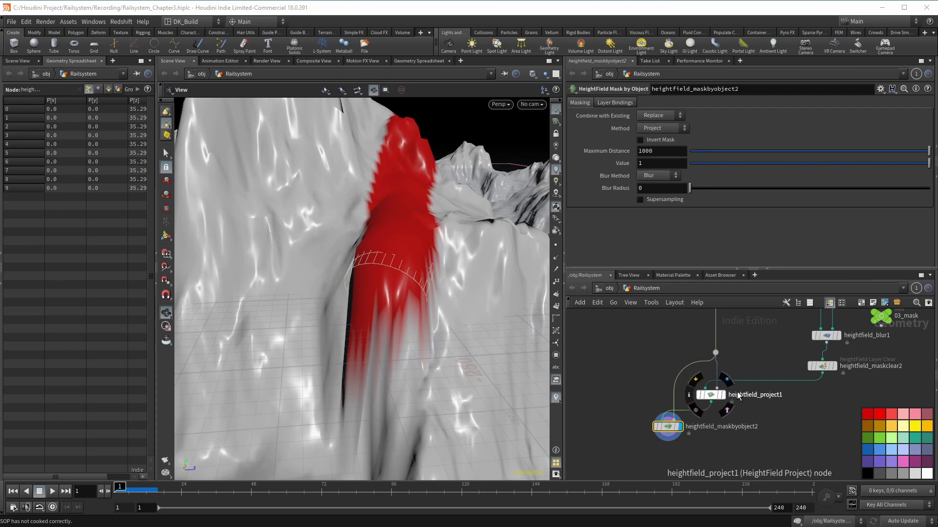
middle_drag(779, 404, 854, 373)
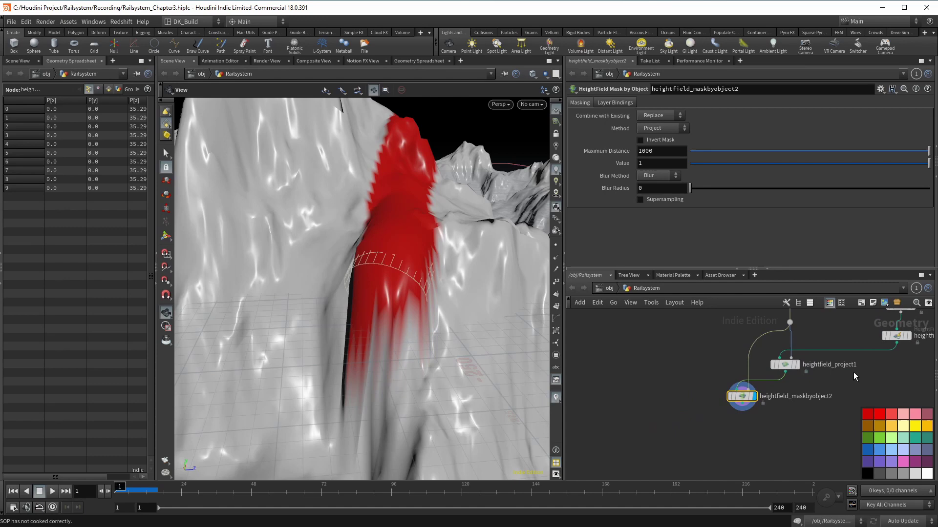
Step: Add a HeightField Mask by Feature node fed by heightfield_project1 and place it beside heightfield_maskbyobject2
click(785, 372)
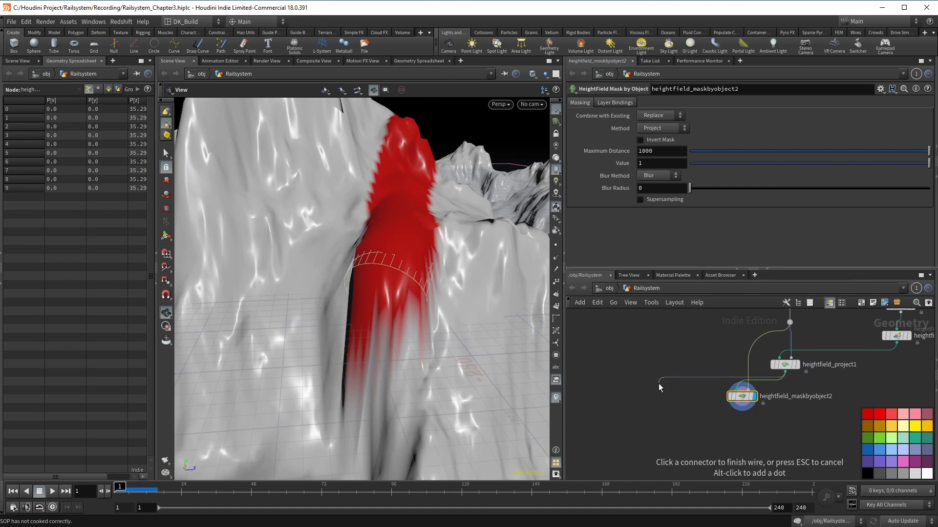
key(Tab)
text(hf mask b)
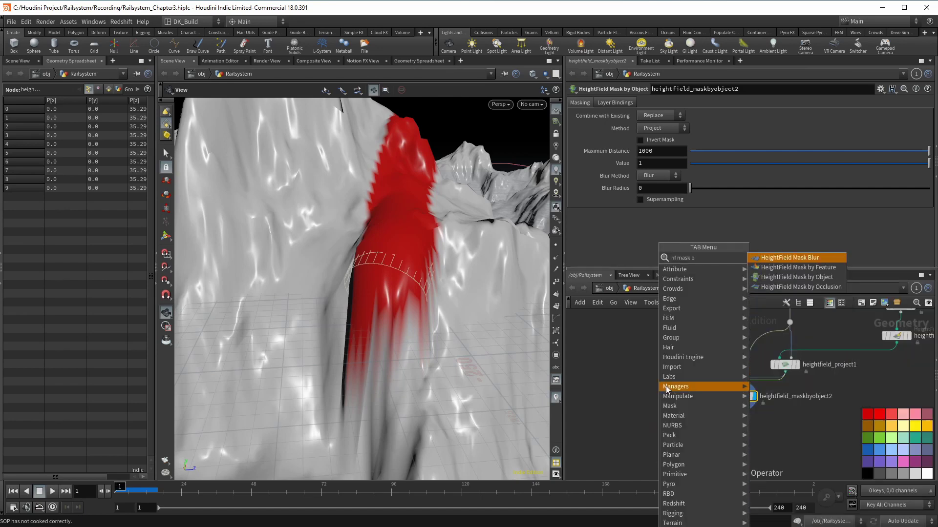
key(Down)
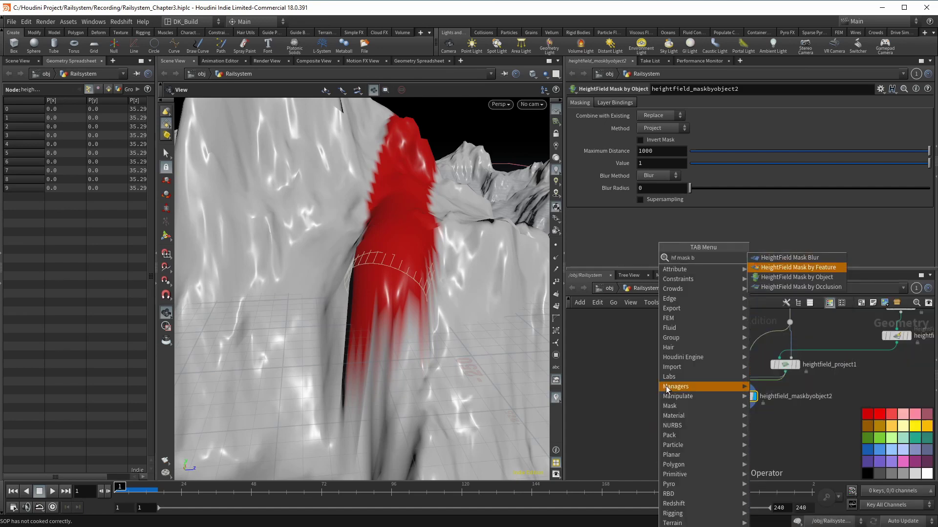
key(Return)
click(666, 391)
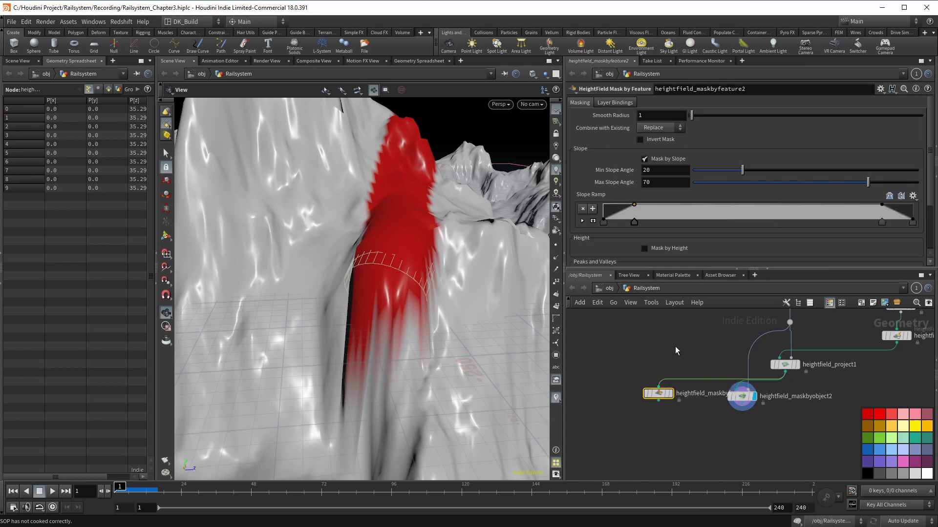
Step: Switch heightfield_maskbyfeature2 from masking by slope to masking by height, compute the height range, and display the node aligned with its neighbour
click(645, 159)
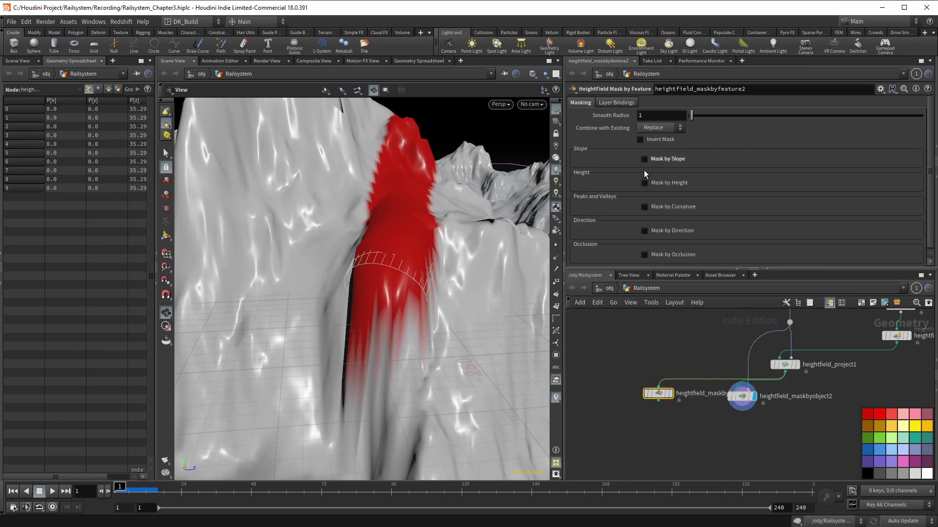
click(644, 182)
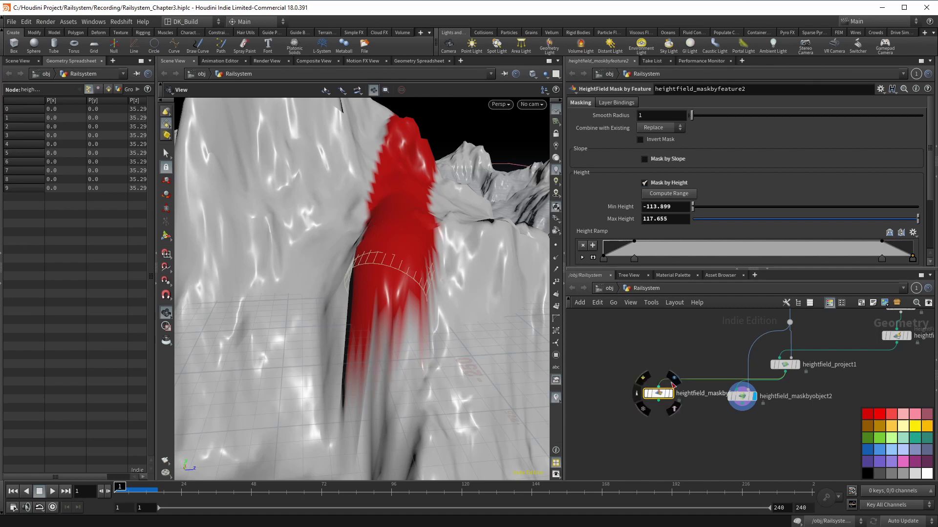
click(674, 381)
drag(659, 395, 652, 401)
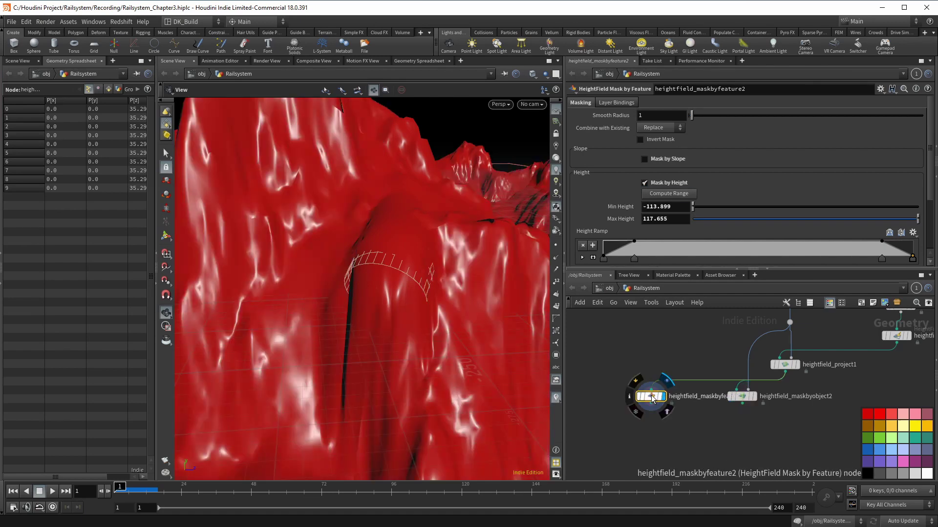
Step: Rename the transform3 node to tunnel_push
click(664, 219)
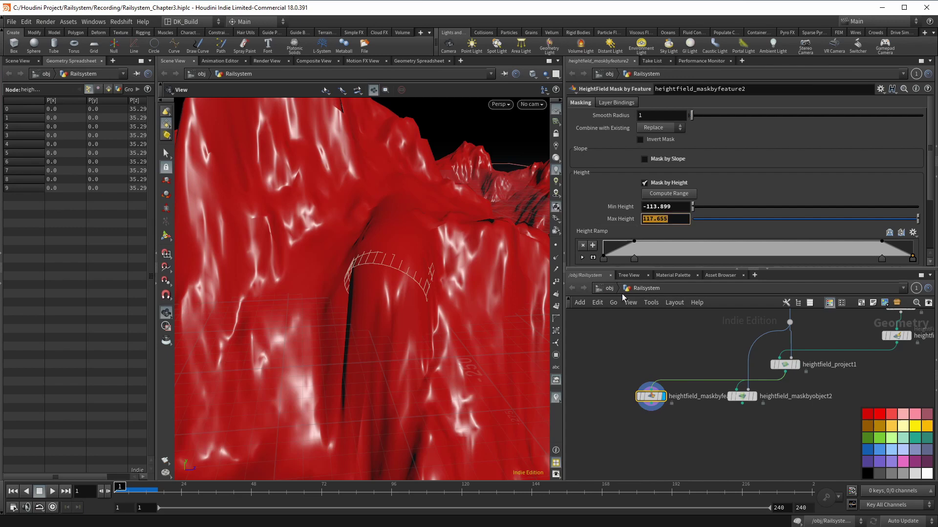
scroll(657, 317, down, 3)
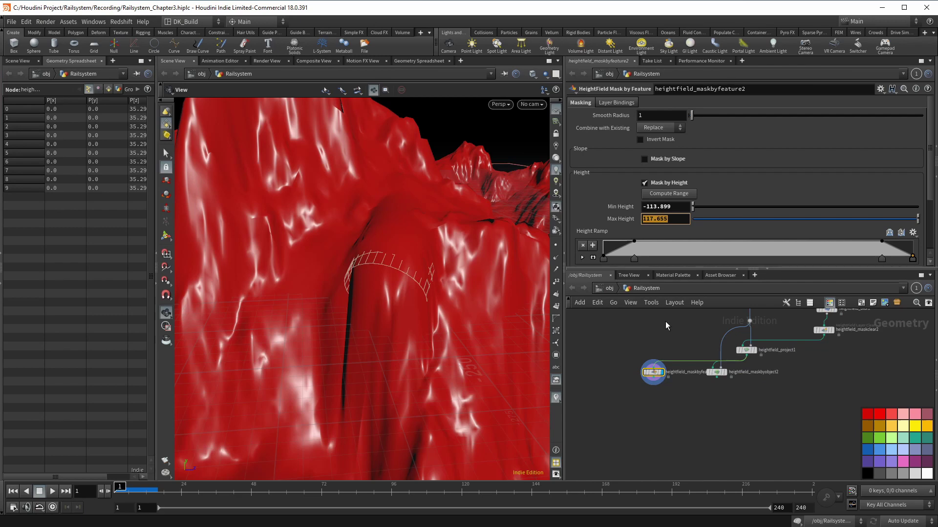
middle_drag(666, 321, 692, 481)
drag(702, 338, 704, 418)
double_click(724, 414)
text(tun)
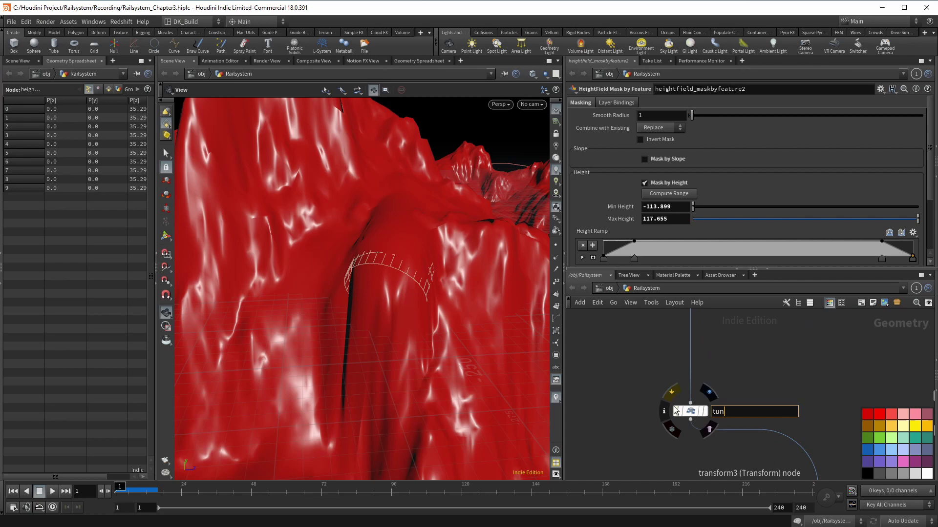
text(nel_push)
key(Return)
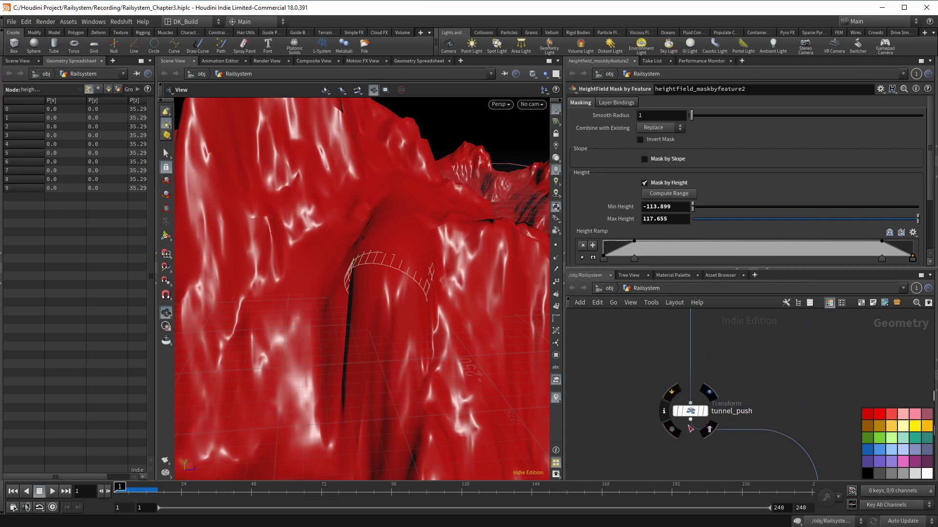
Step: Set the Max Height of heightfield_maskbyfeature2 to bbox("../tunnel_push/",D_YMAX) and inspect the height mask around the tunnel
middle_drag(637, 457, 630, 304)
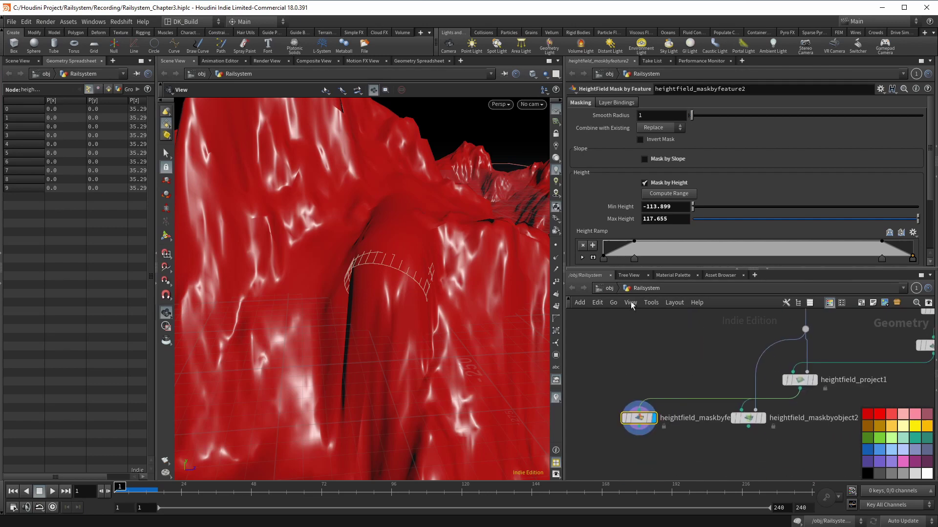
double_click(666, 219)
text(bbox(")
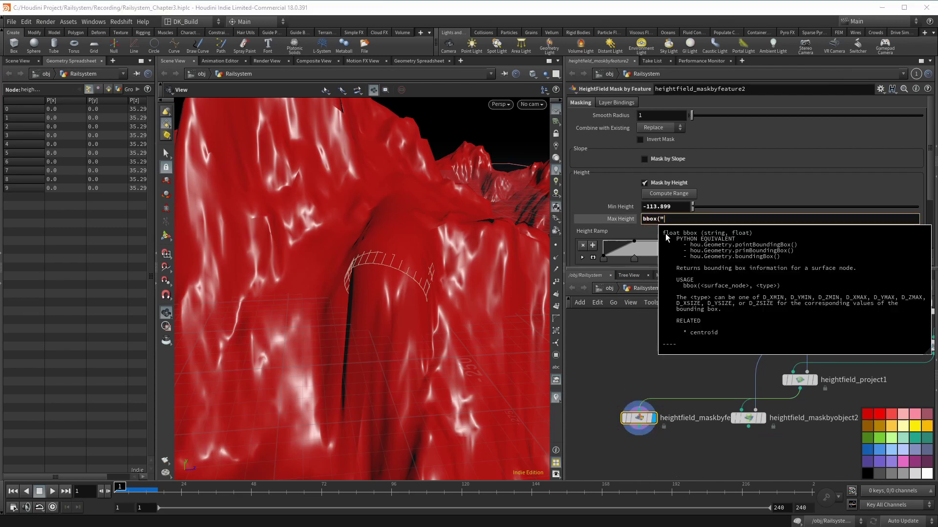
text(../tunnel_push/",)
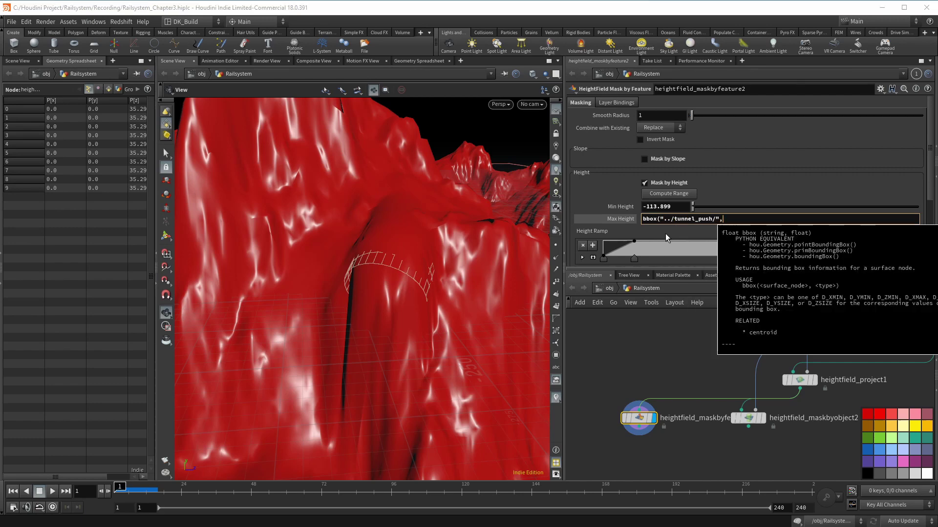
text(D_YMAX))
key(Return)
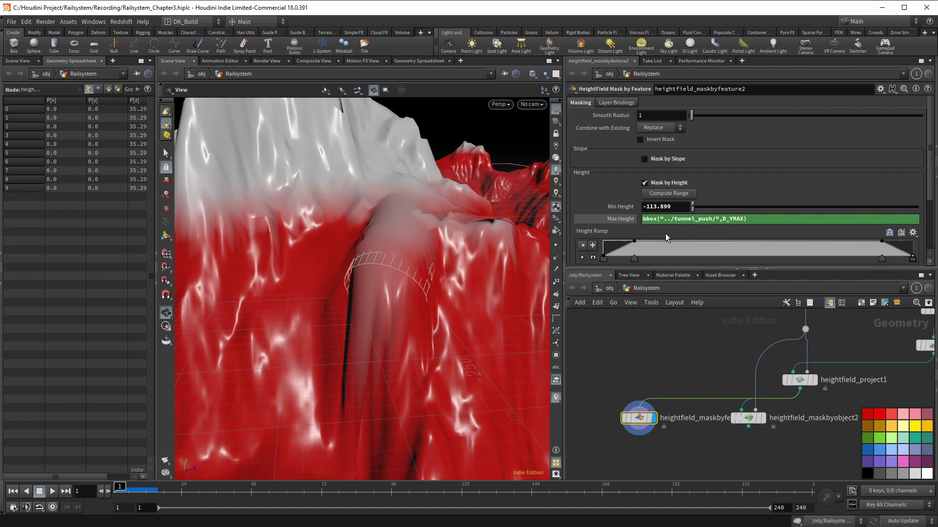
scroll(513, 214, down, 3)
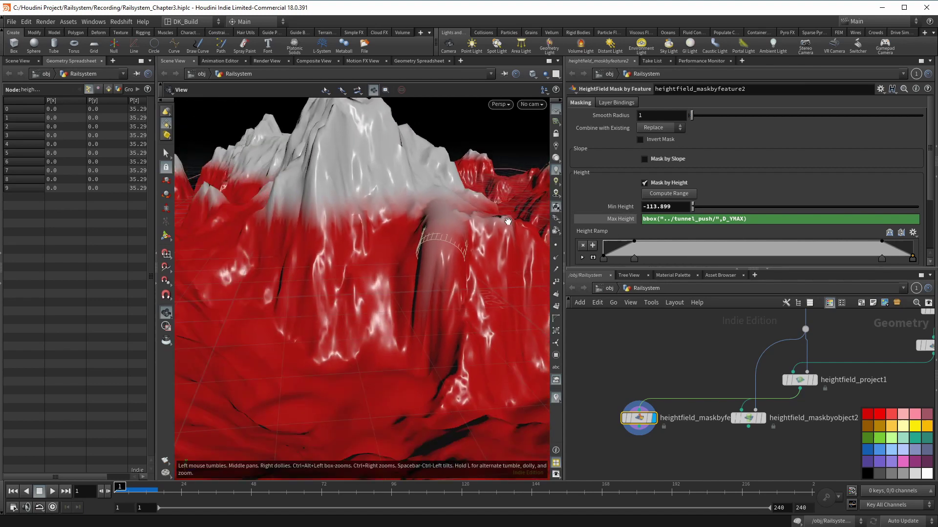
middle_drag(508, 221, 411, 275)
drag(411, 275, 432, 241)
scroll(439, 230, up, 2)
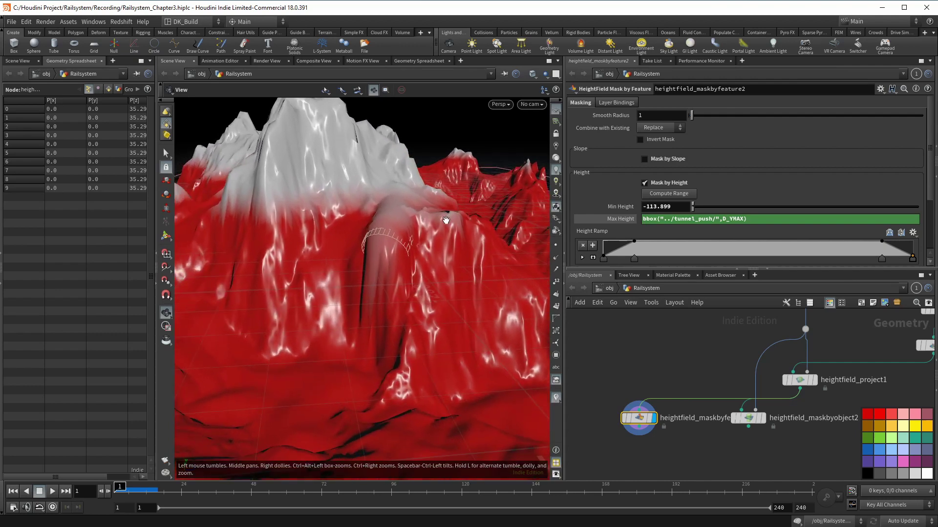
middle_drag(446, 220, 431, 245)
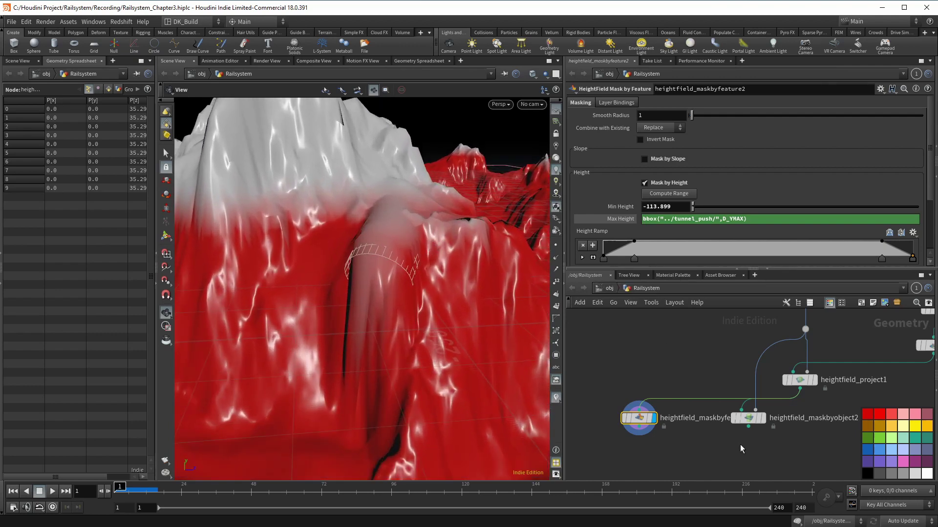
Step: Add a HeightField Layer node combining heightfield_maskbyfeature2 and heightfield_maskbyobject2, and display its result
middle_drag(741, 448, 746, 416)
key(Tab)
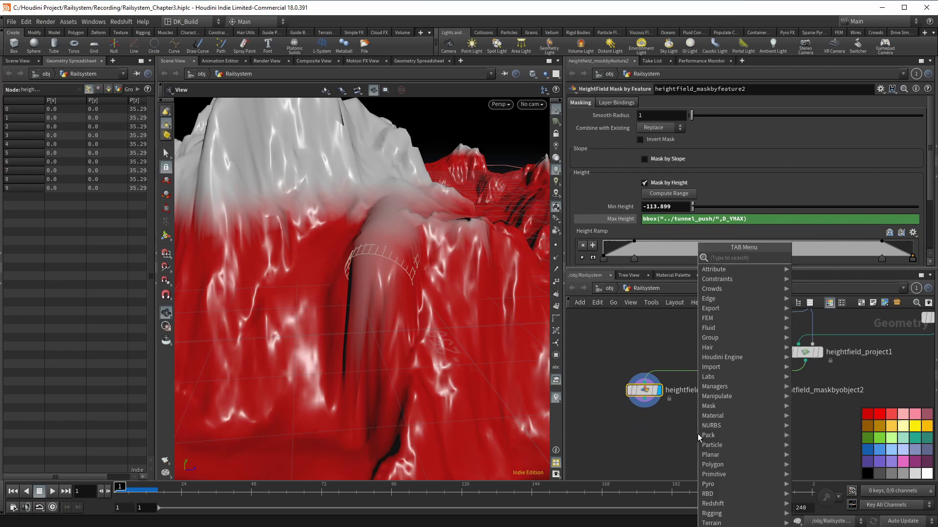
text(hflay)
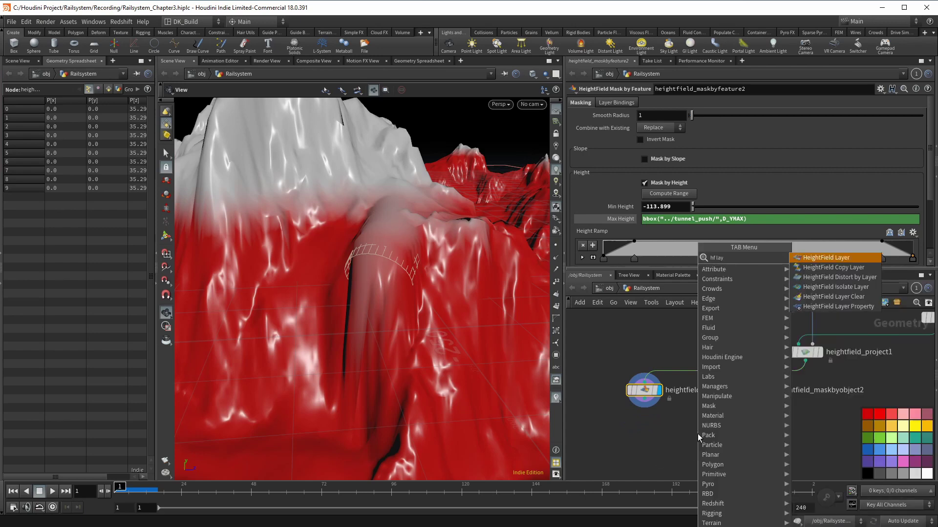
key(Return)
click(697, 433)
drag(644, 399, 697, 425)
click(716, 416)
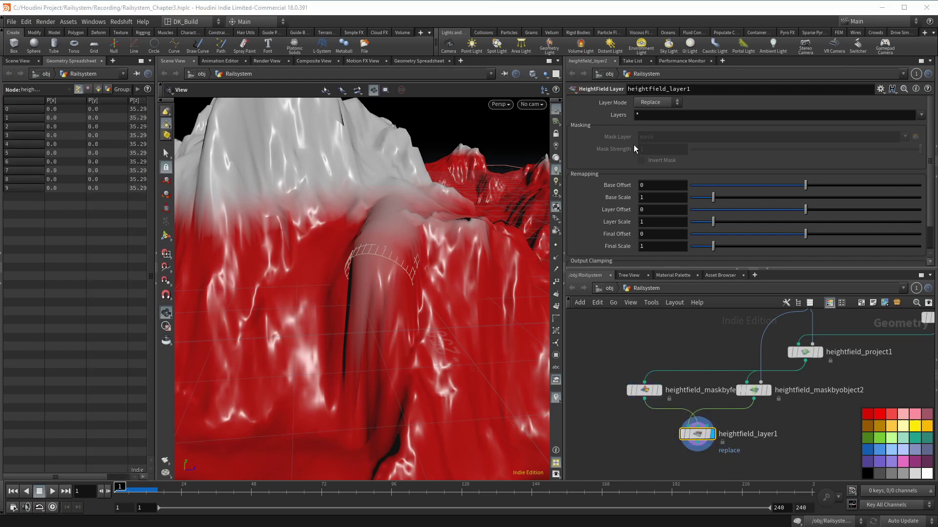
Step: Restrict heightfield_layer1 to the mask layer and set its layer mode to Minimum
click(635, 116)
click(654, 102)
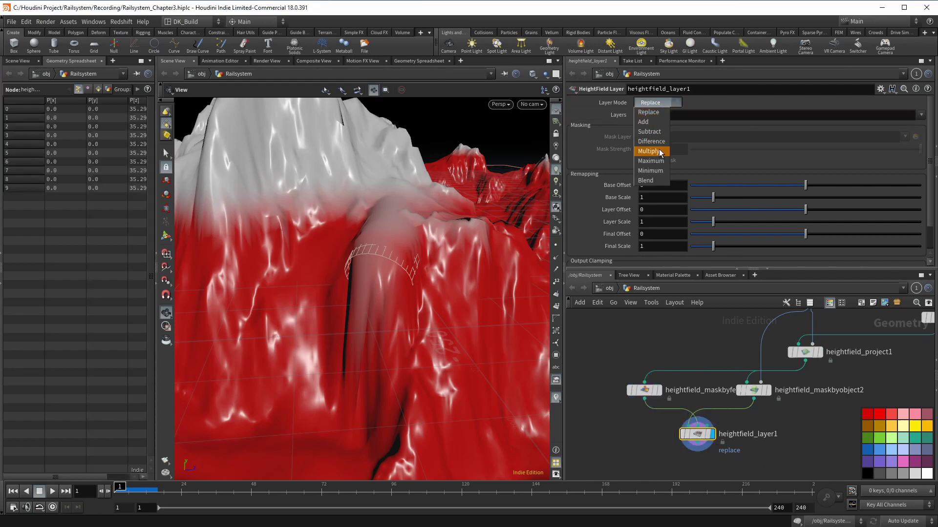
click(655, 170)
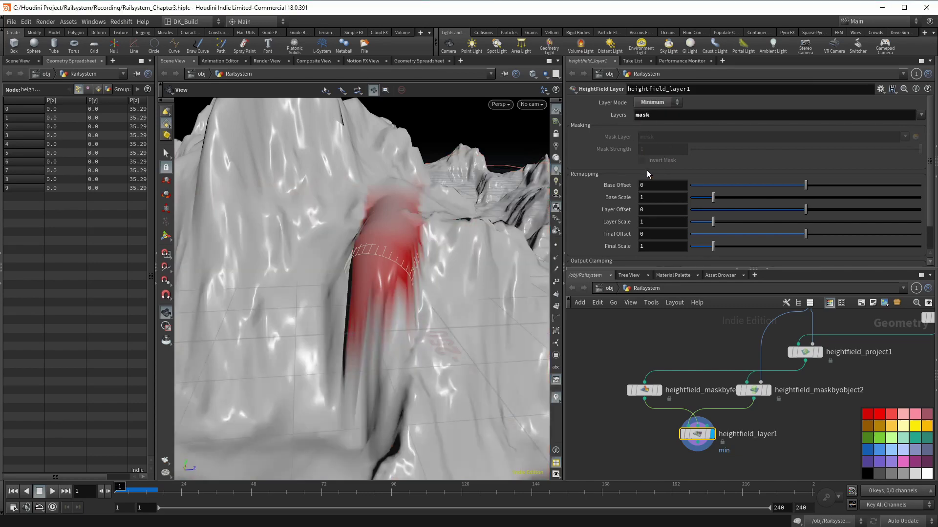
mouse_move(442, 222)
mouse_down()
mouse_move(382, 216)
mouse_move(437, 221)
mouse_up()
Step: Try a different Y translation on tunnel_push and check its effect on the terrain around the tunnel
middle_drag(687, 338, 682, 427)
scroll(678, 421, down, 1)
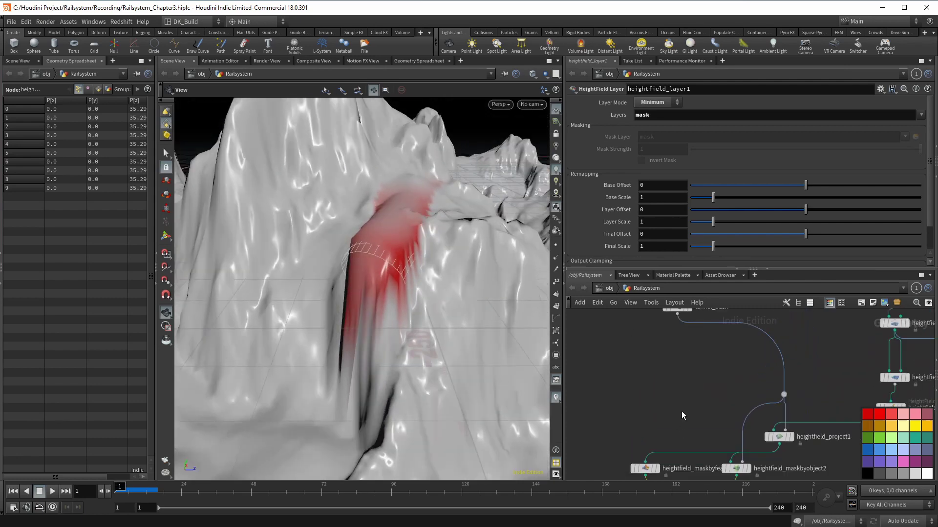
middle_drag(678, 342, 686, 377)
click(686, 342)
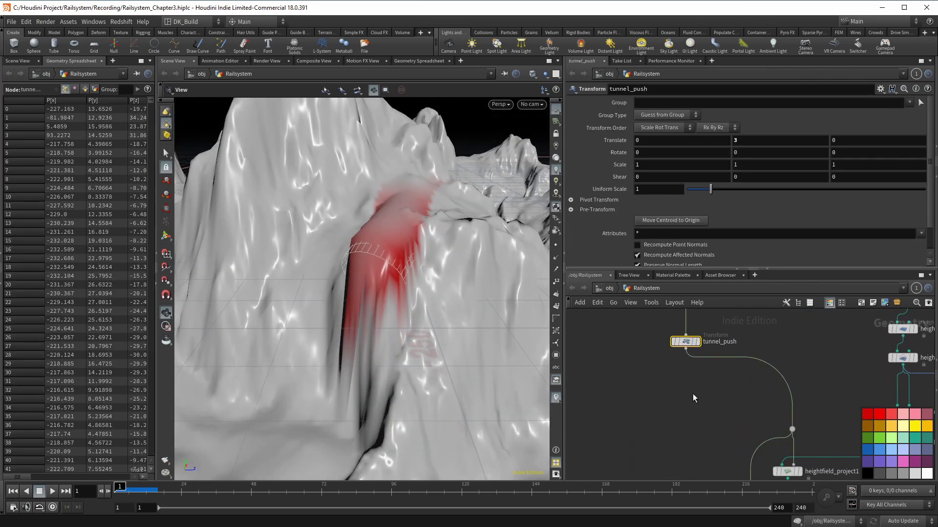
middle_drag(744, 141, 928, 127)
drag(398, 297, 445, 287)
Step: Set the Wire Radius of polywire2 to ch("../Control/ch2_tunnel_size")+5 and check the projected tunnel shape
scroll(628, 327, down, 2)
key(1)
click(753, 115)
key(BackSpace)
text(5)
key(Return)
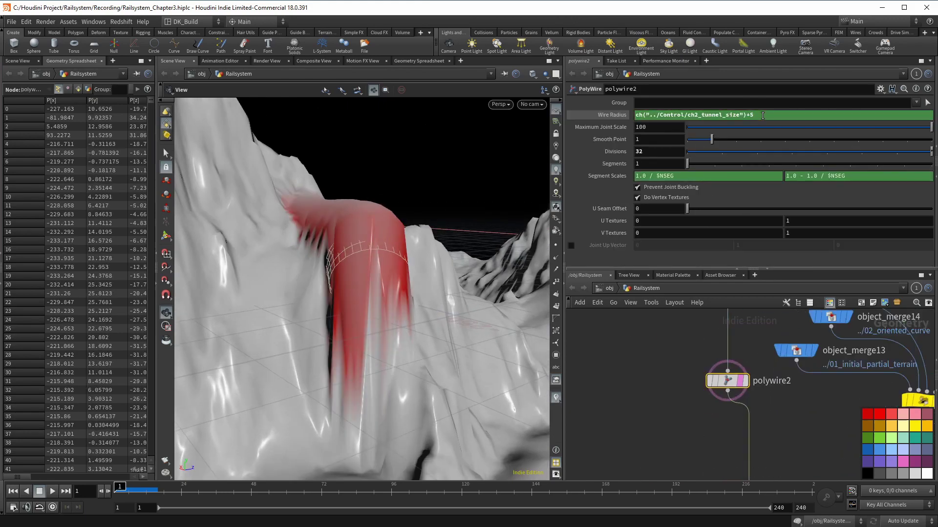
drag(394, 246, 420, 244)
scroll(688, 427, down, 2)
Step: Set the Y translation of tunnel_push to 4.4 and inspect the terrain over the tunnel
middle_drag(688, 428, 635, 315)
click(676, 425)
middle_drag(758, 141, 712, 128)
drag(410, 238, 337, 243)
scroll(616, 345, down, 4)
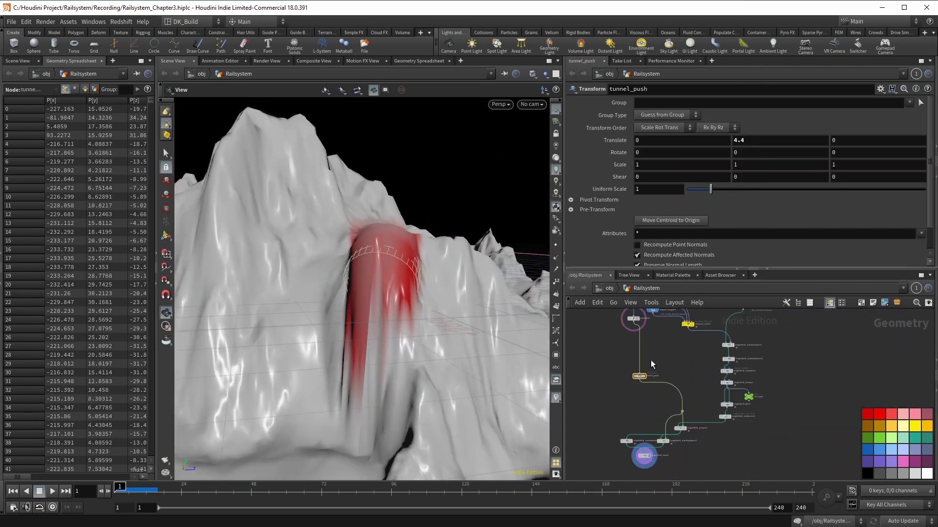
Step: Add a HeightField Remap node fed by heightfield_layer1 and place it below that node
scroll(686, 362, down, 1)
scroll(685, 362, up, 1)
scroll(689, 430, up, 3)
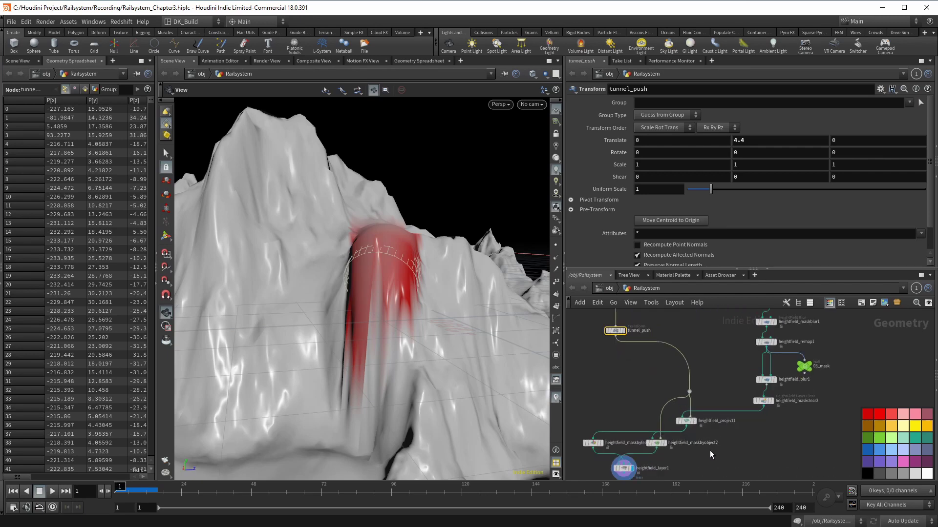
middle_drag(710, 451, 731, 383)
scroll(653, 419, up, 3)
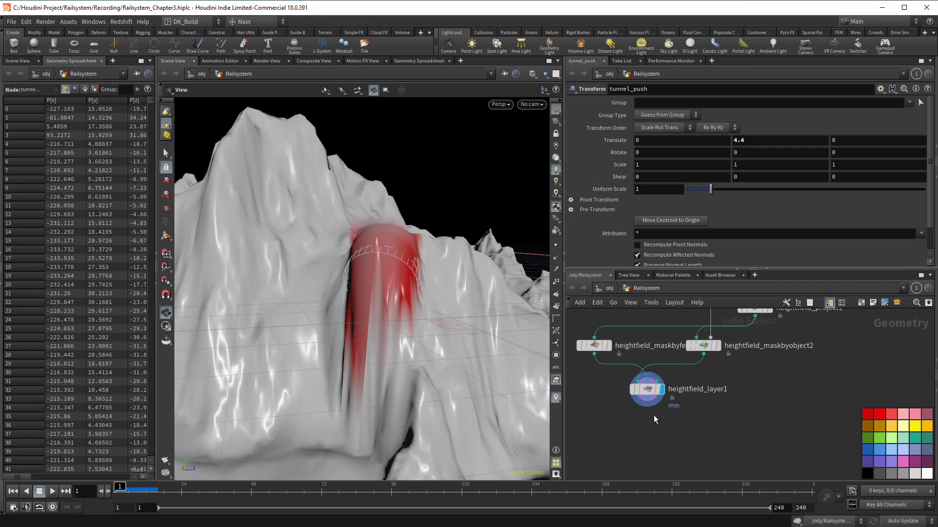
scroll(652, 415, up, 1)
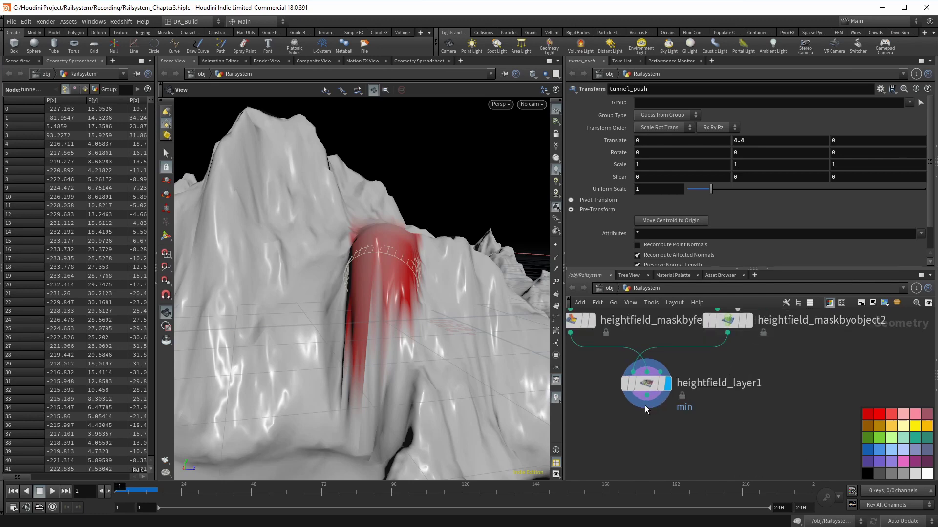
click(649, 406)
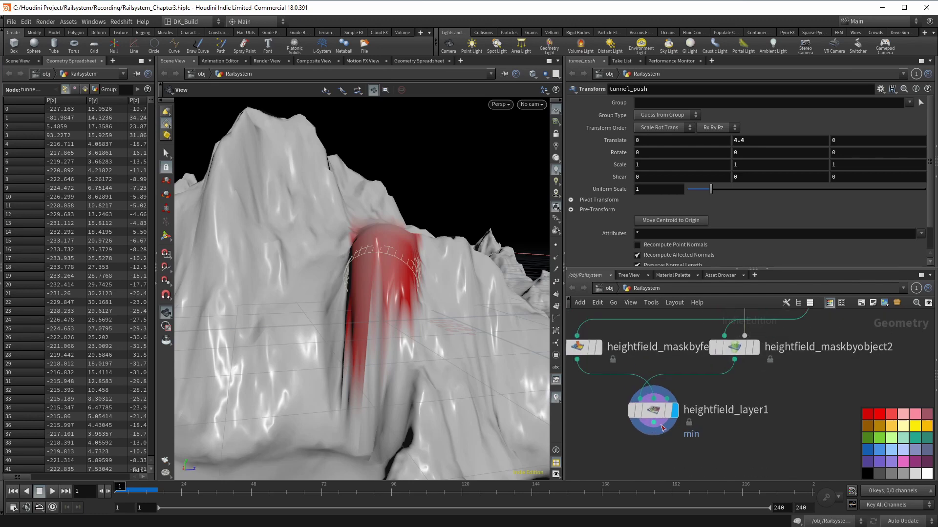
key(Tab)
text(rhf)
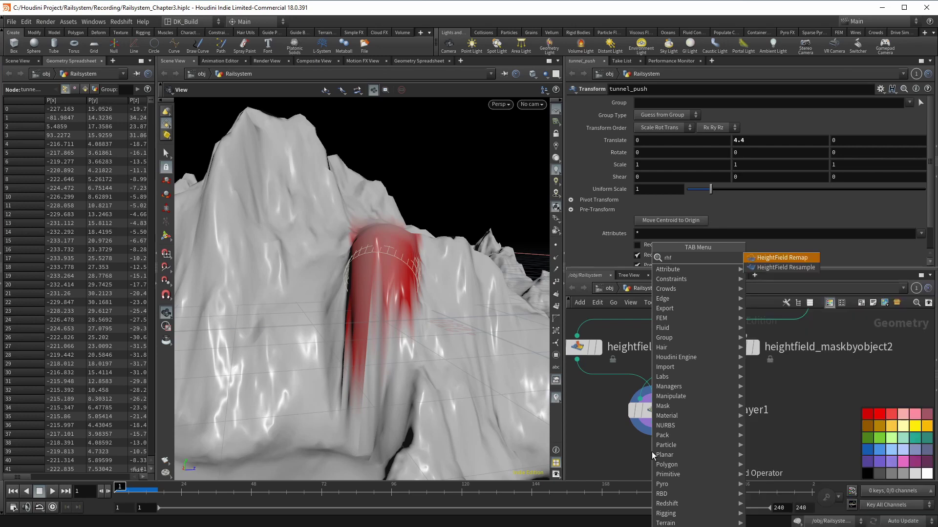
key(Return)
click(651, 452)
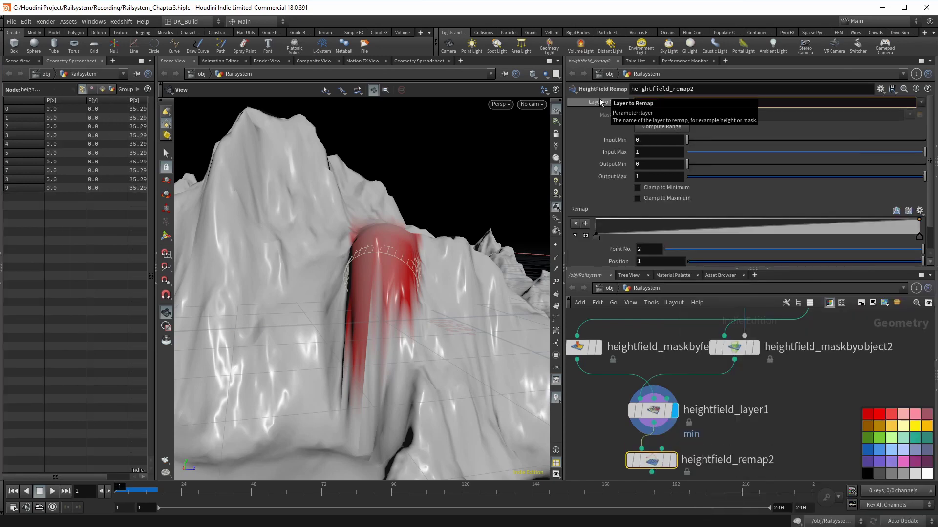
Step: Display heightfield_remap2 and lower its Input Max to 0.444 to strengthen the tunnel mask, checking the result on the terrain
click(671, 460)
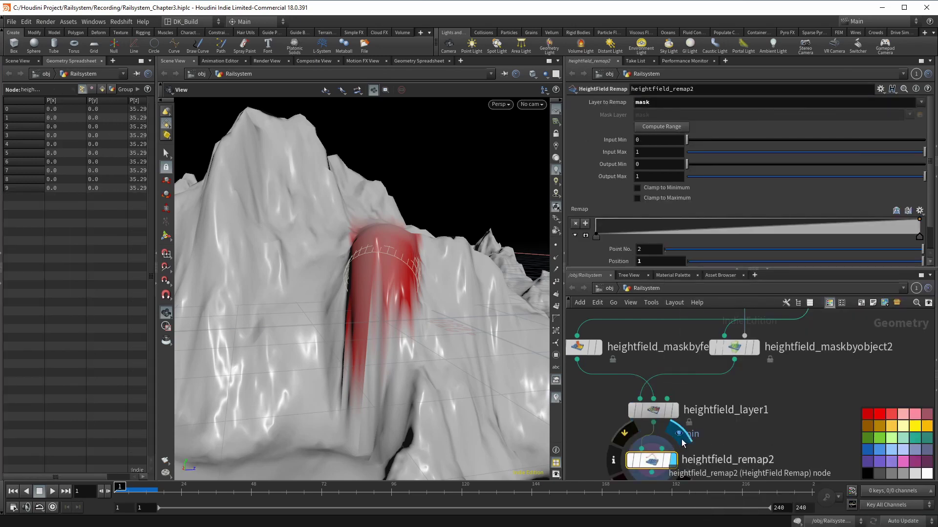
drag(891, 152, 812, 148)
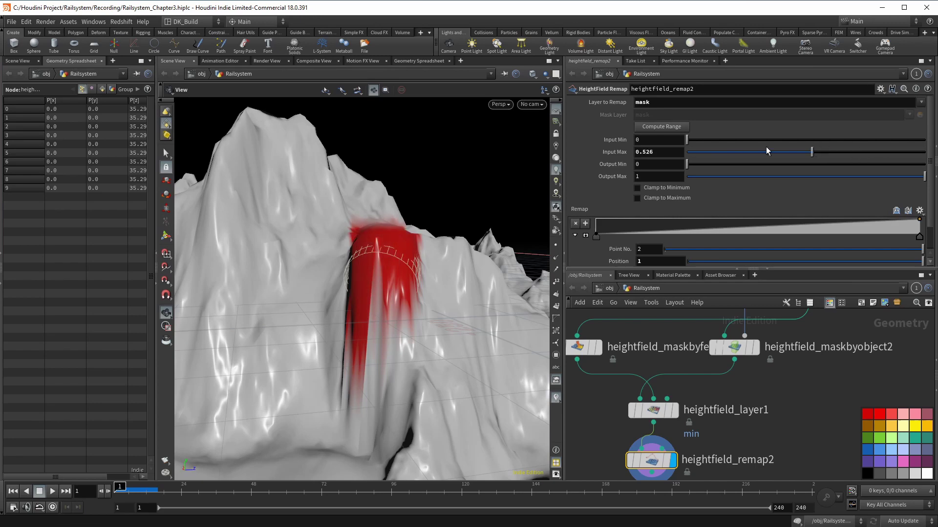
alt+drag(442, 181, 444, 216)
mouse_move(811, 152)
mouse_down()
mouse_move(756, 142)
mouse_move(822, 137)
mouse_move(813, 140)
mouse_up()
drag(505, 136, 359, 203)
drag(814, 153, 792, 143)
drag(503, 220, 459, 182)
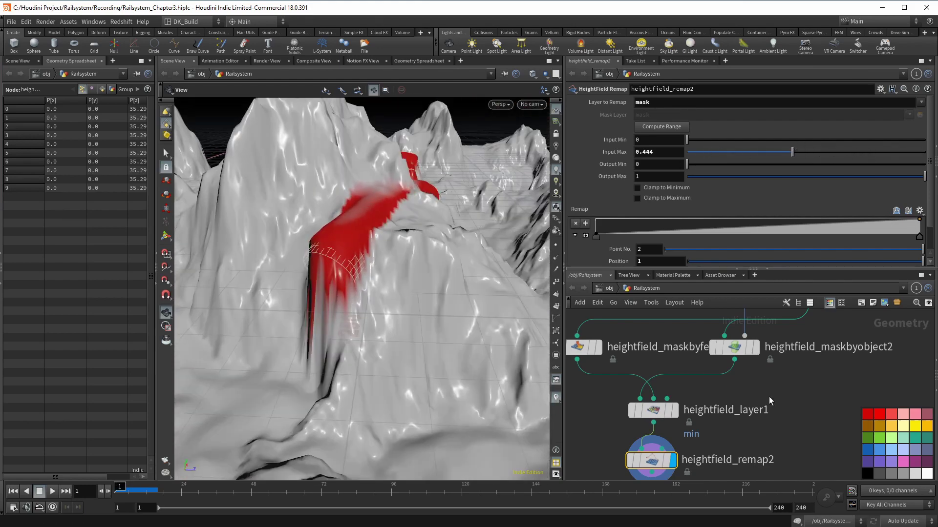
Step: Add a Null node fed by heightfield_remap2 and place it directly below that node
middle_drag(733, 429, 764, 326)
scroll(694, 362, up, 1)
click(683, 370)
key(Tab)
text(nul)
key(Return)
click(679, 417)
Step: Rename the Null to 03_hf_prep, colour it green and save the scene
key(F2)
text(03_)
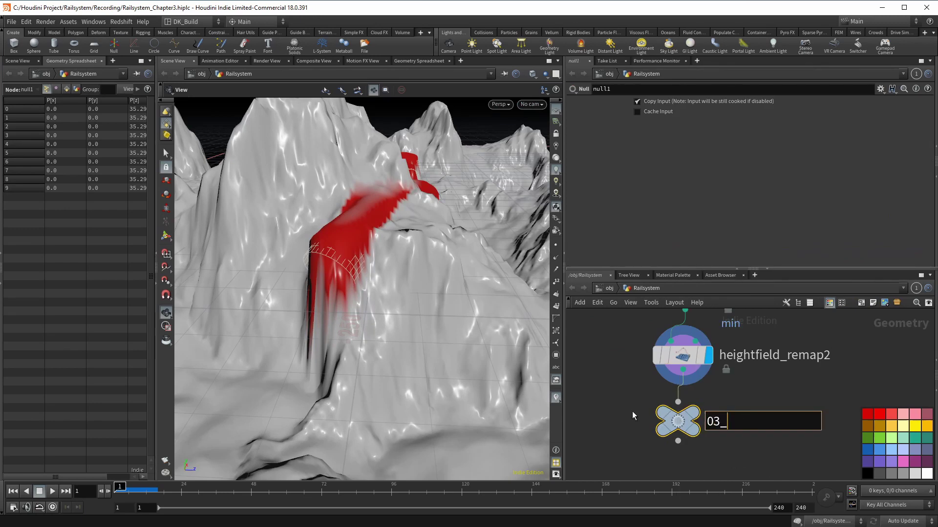
text(hf_prep)
key(Return)
click(879, 438)
key(ctrl+s)
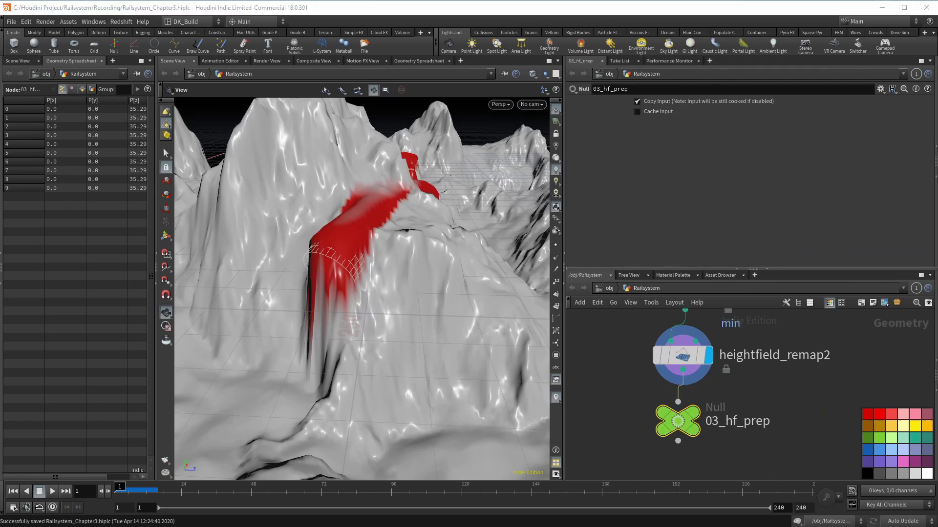
Step: Select the whole heightfield preparation node group below the divider, shift it slightly, hide the colour palette and enclose the nodes in a network box
middle_drag(929, 395, 734, 459)
scroll(735, 459, down, 6)
drag(680, 343, 783, 475)
drag(703, 406, 747, 424)
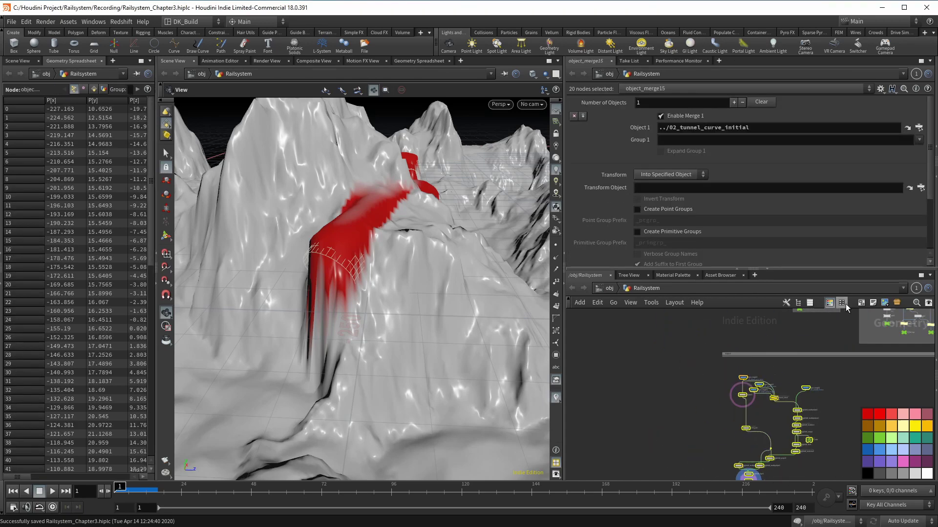
click(844, 303)
click(842, 303)
click(861, 303)
click(845, 439)
scroll(843, 399, up, 2)
middle_drag(845, 453, 785, 431)
scroll(842, 399, down, 3)
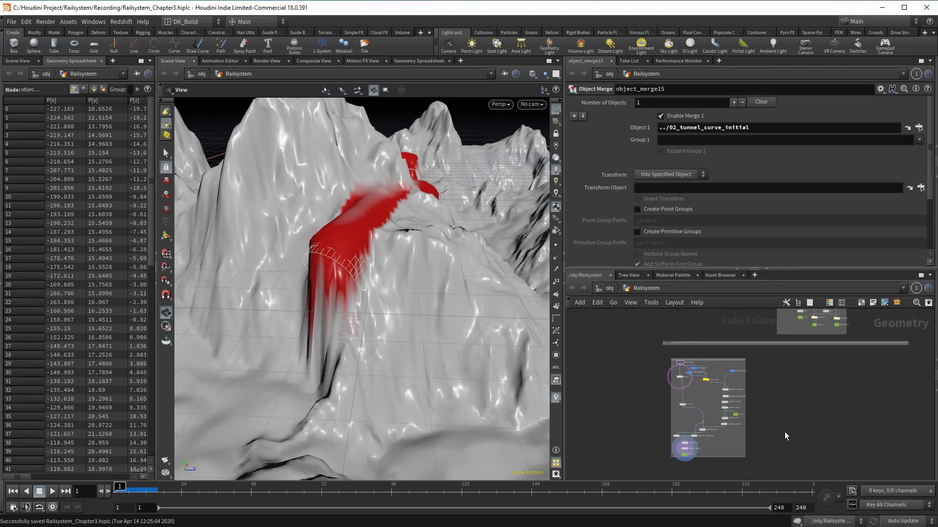
Step: Open the parameters of the distance_check wrangle inside the new network box
scroll(705, 379, up, 7)
click(709, 383)
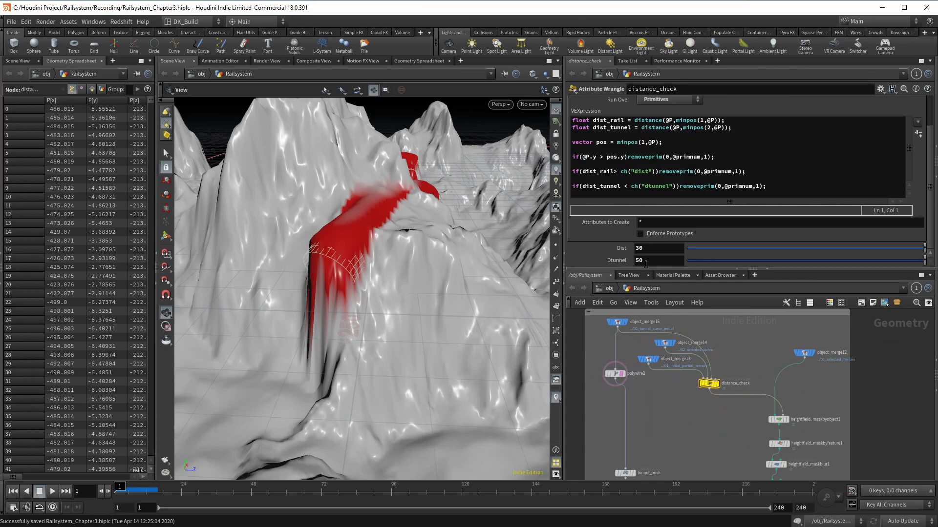